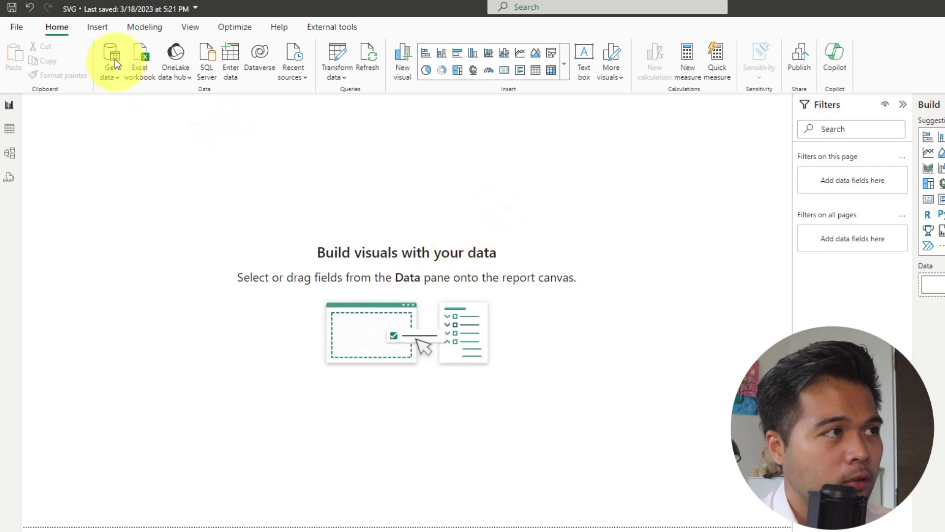
Insert the msft image from the logos folder onto the report page.
{"action": "left_click", "coordinate": [96, 29]}
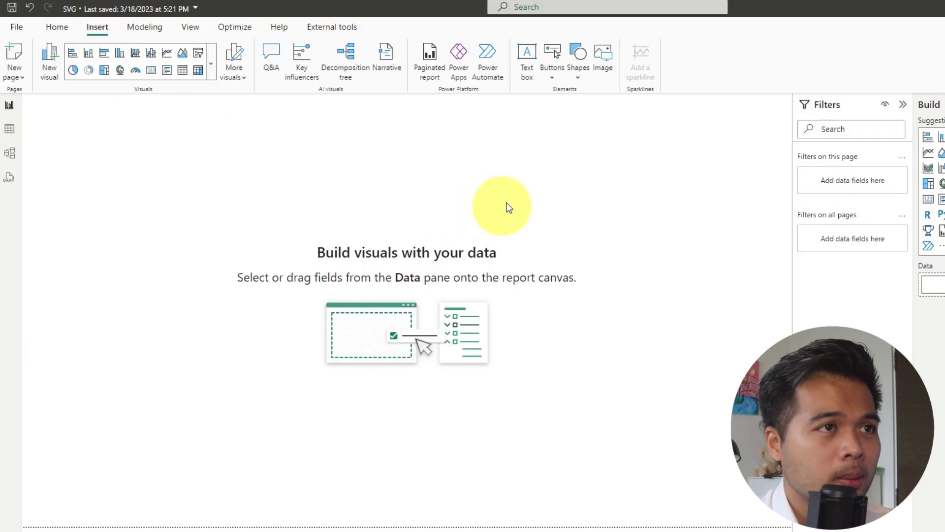
{"action": "left_click", "coordinate": [607, 66]}
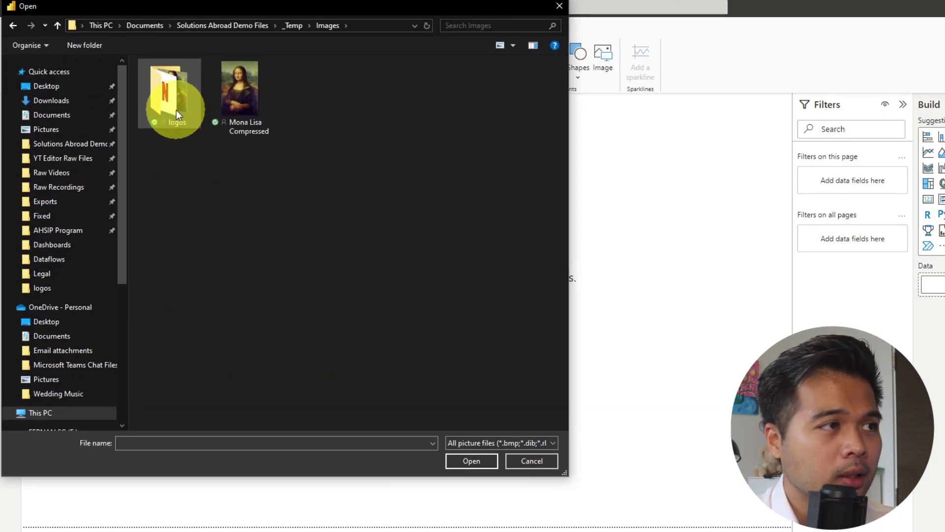
{"action": "double_click", "coordinate": [155, 92]}
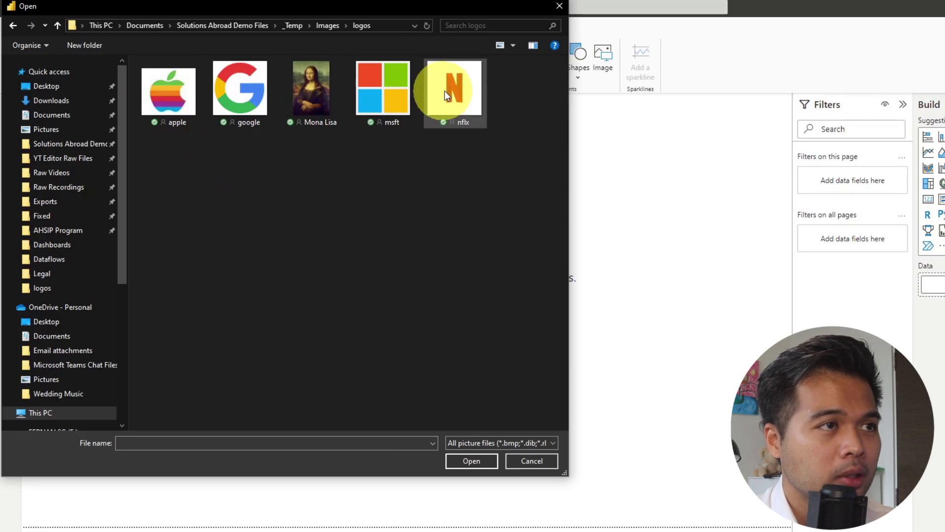
{"action": "left_click", "coordinate": [397, 93]}
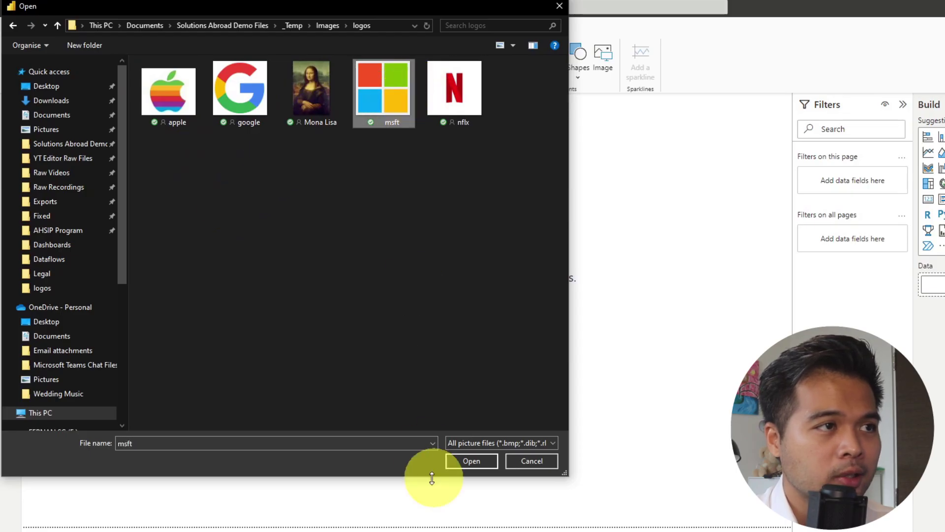
{"action": "left_click", "coordinate": [454, 461]}
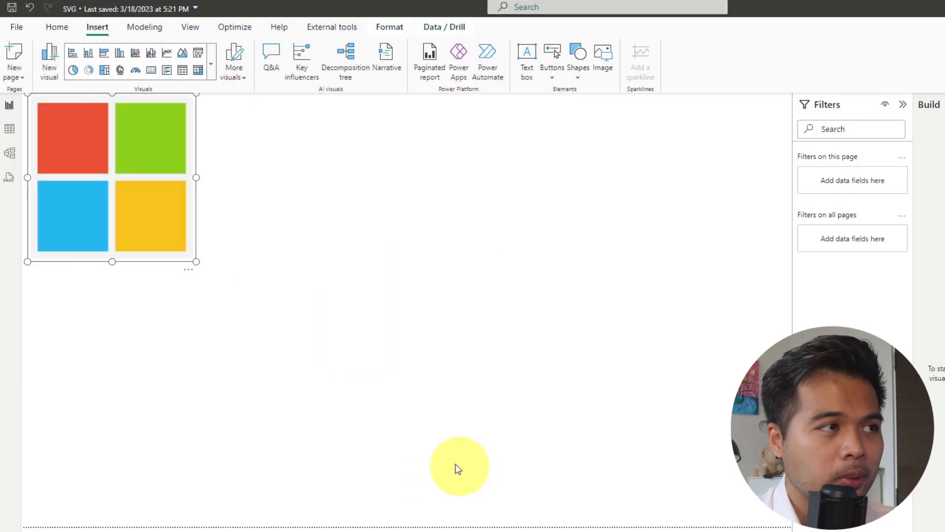
Shrink the msft logo and move it to the left side of the page.
{"action": "left_click_drag", "start_coordinate": [110, 193], "coordinate": [380, 243]}
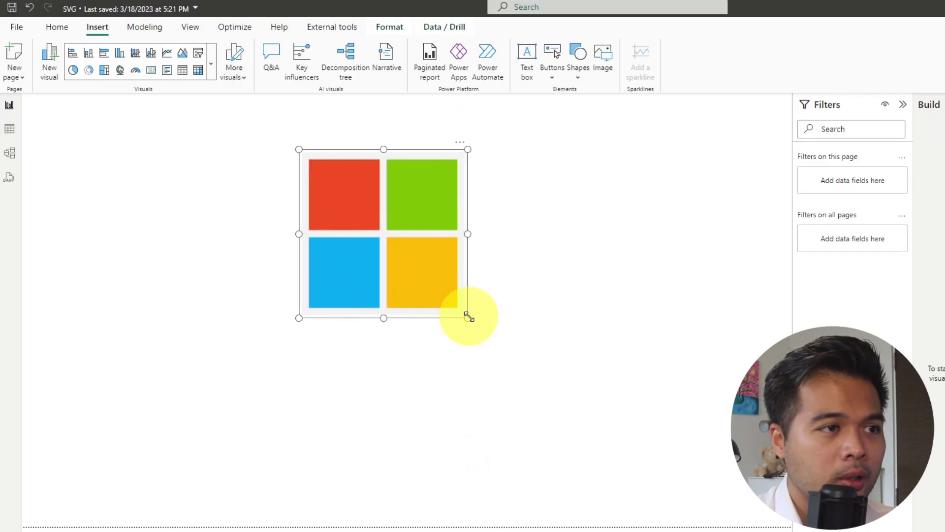
{"action": "left_click_drag", "start_coordinate": [469, 319], "coordinate": [436, 300]}
{"action": "left_click_drag", "start_coordinate": [406, 260], "coordinate": [636, 239]}
{"action": "left_click_drag", "start_coordinate": [614, 205], "coordinate": [346, 197]}
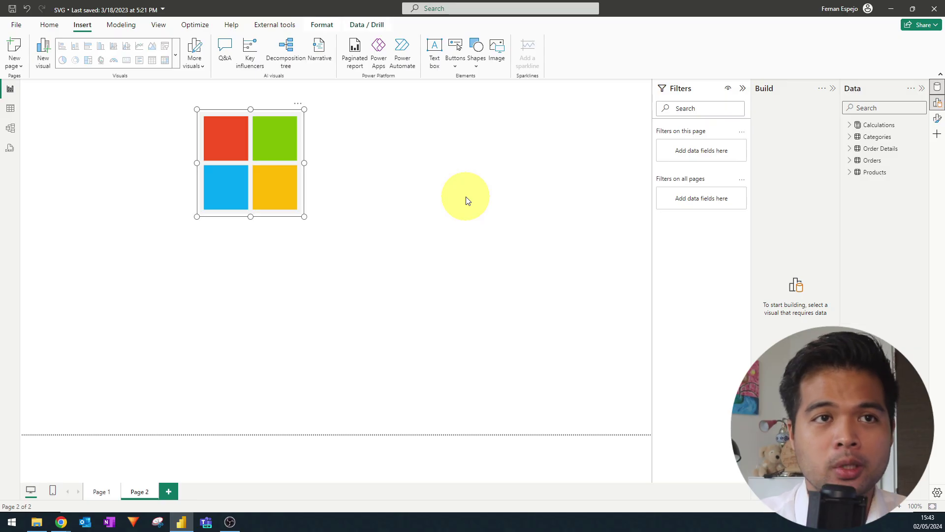
Expand the page's Canvas background format settings, then go to the Chrome Microsoft_logo.svg page.
{"action": "left_click", "coordinate": [467, 200]}
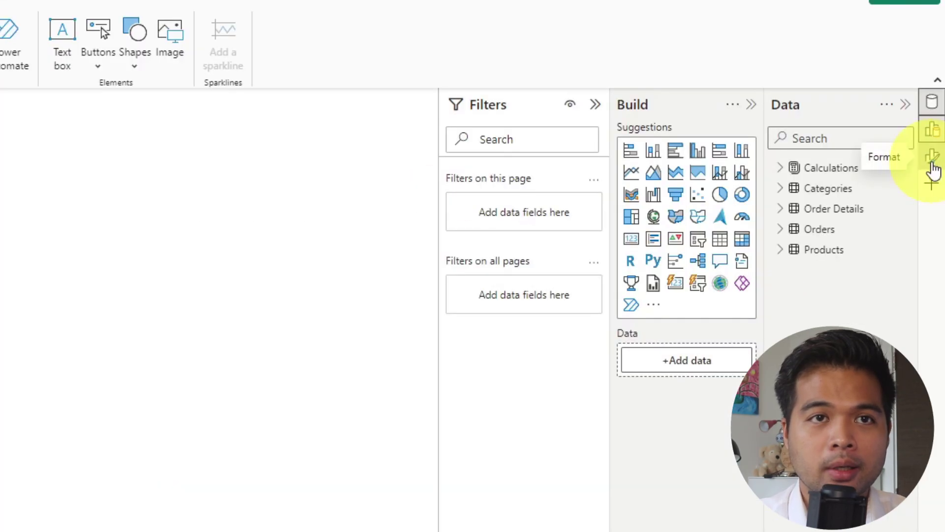
{"action": "left_click", "coordinate": [933, 166]}
{"action": "left_click", "coordinate": [547, 242]}
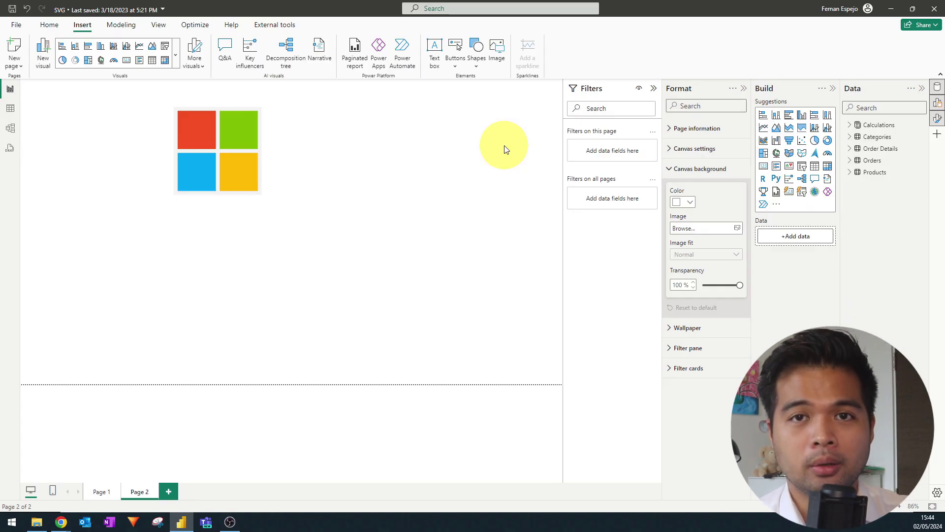
{"action": "key", "text": "alt+Tab"}
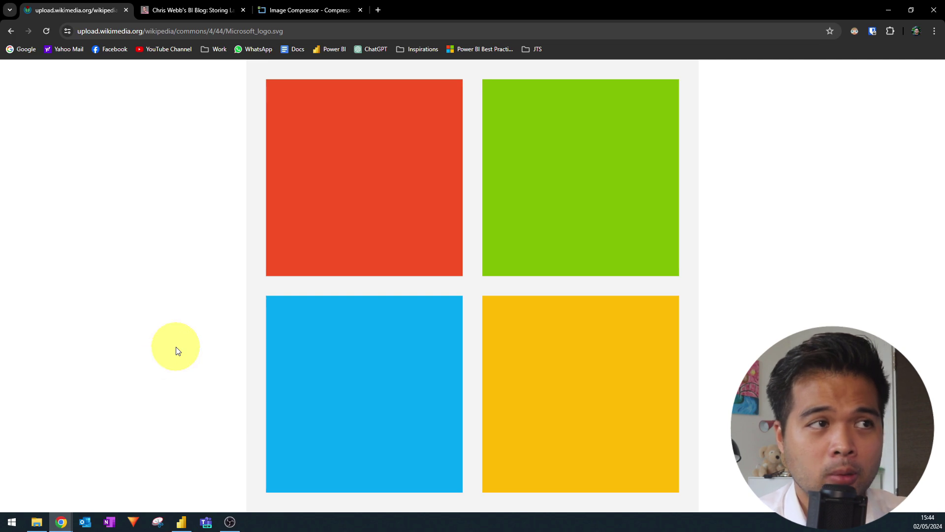
Copy the Microsoft_logo.svg page address from Chrome and return to the Power BI report.
{"action": "key", "text": "ctrl+l"}
{"action": "key", "text": "ctrl+c"}
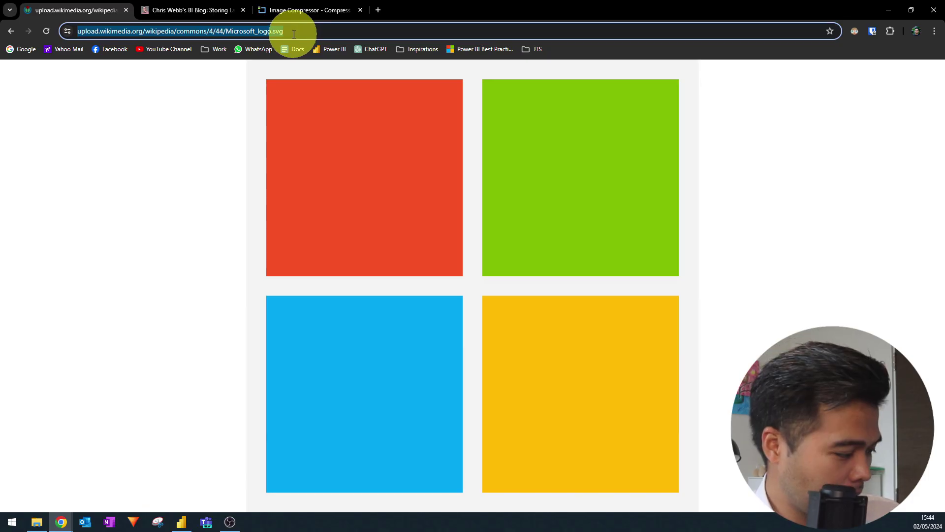
{"action": "left_click", "coordinate": [181, 521]}
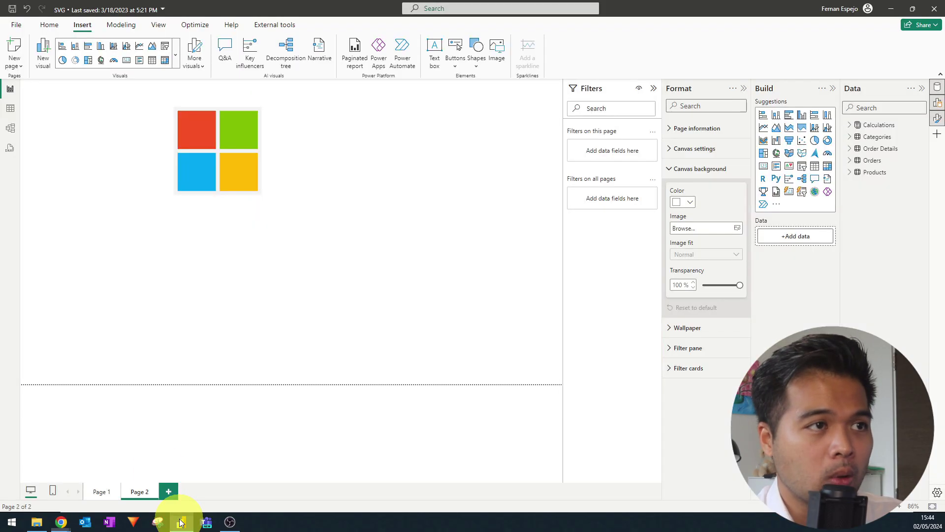
Create a Logo measure in Calculations returning the quoted Microsoft logo SVG URL, categorised as Image URL.
{"action": "left_click", "coordinate": [879, 125]}
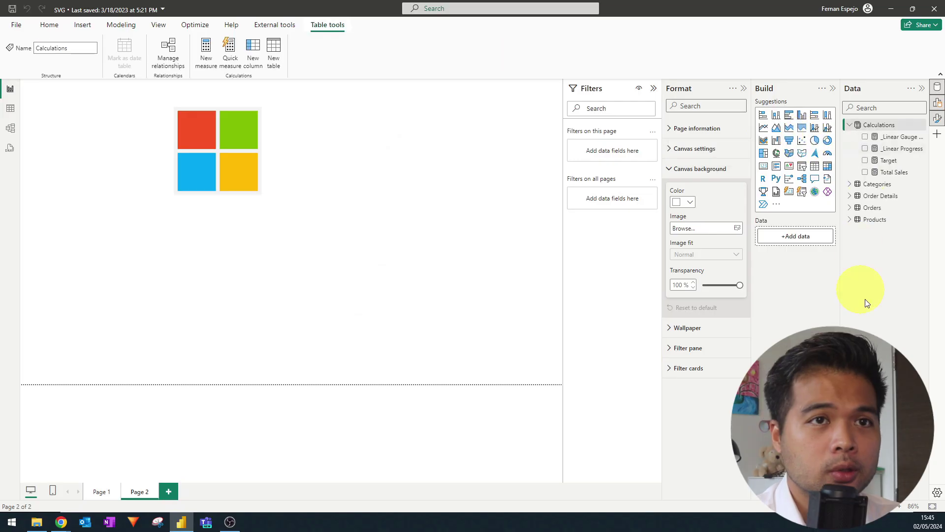
{"action": "right_click", "coordinate": [871, 128]}
{"action": "left_click", "coordinate": [855, 147]}
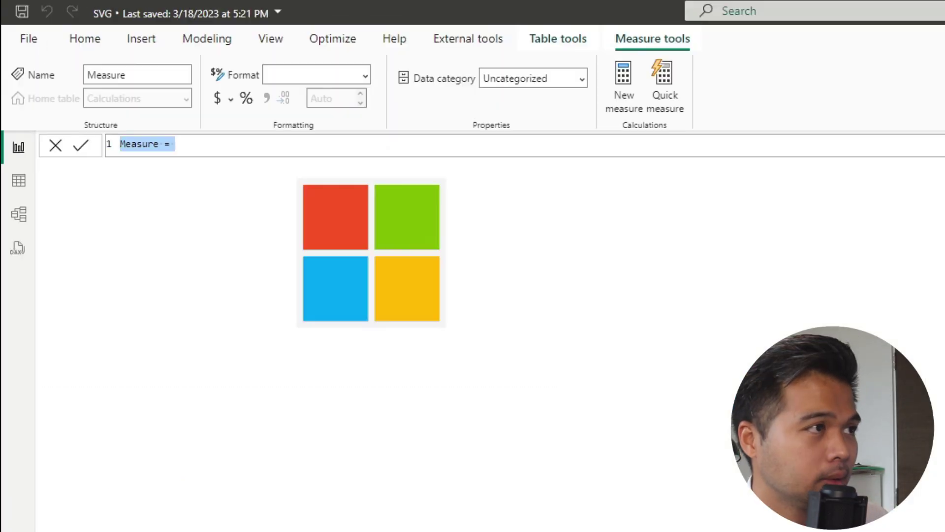
{"action": "type", "text": "Log"}
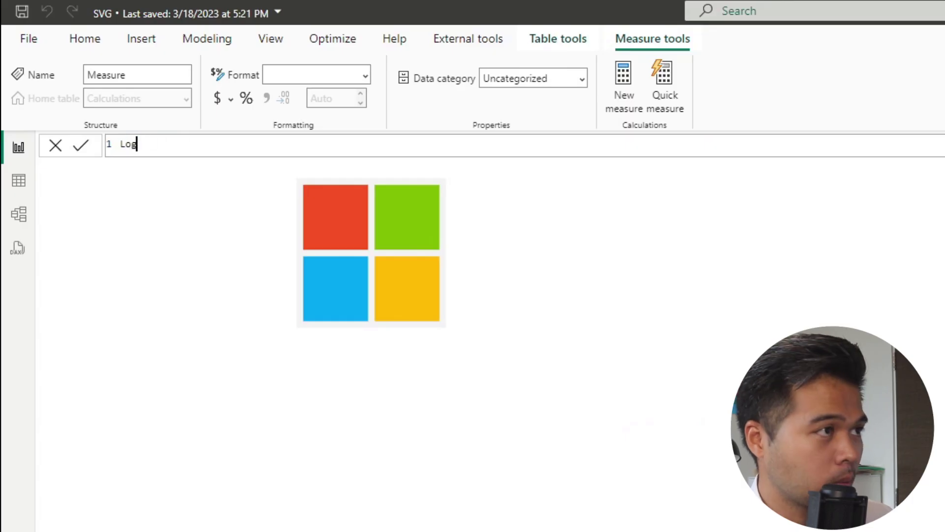
{"action": "type", "text": "o = "}
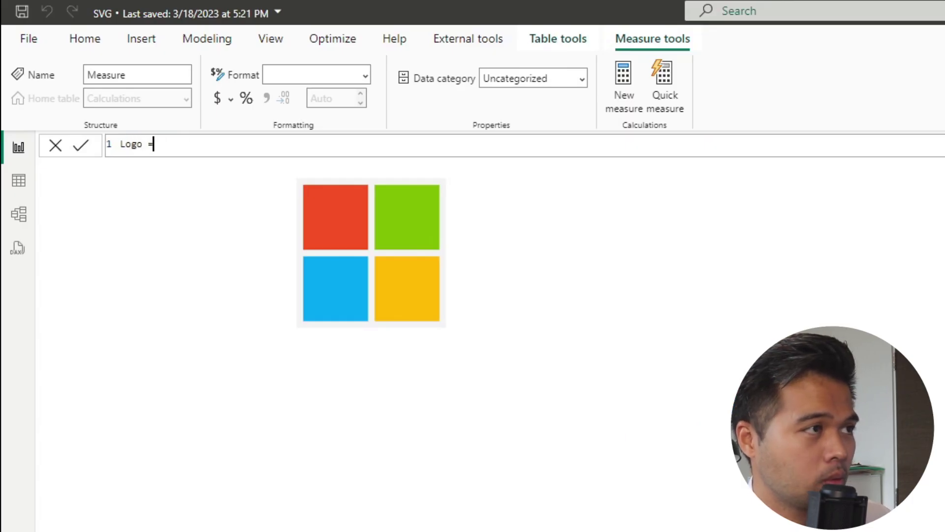
{"action": "type", "text": "\""}
{"action": "key", "text": "ctrl+v"}
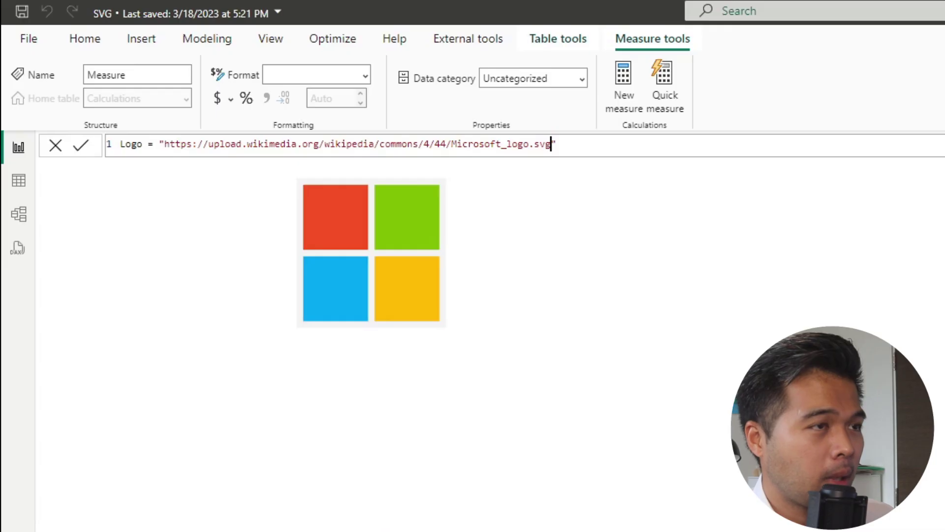
{"action": "type", "text": "\""}
{"action": "key", "text": "Return"}
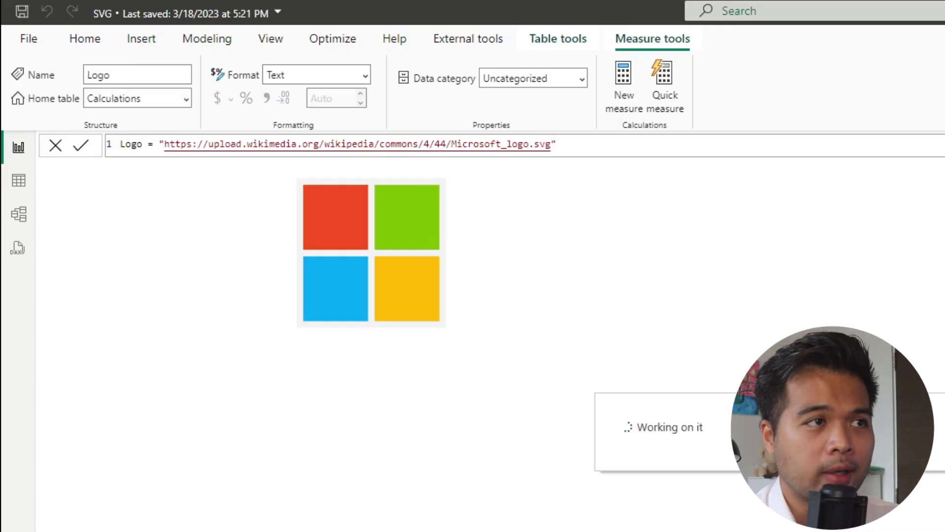
{"action": "left_click", "coordinate": [580, 80]}
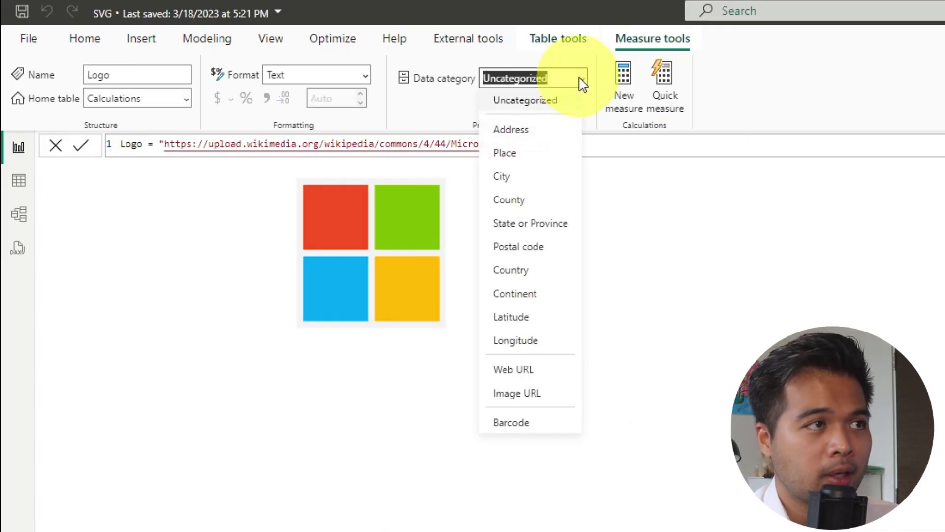
{"action": "left_click", "coordinate": [545, 394]}
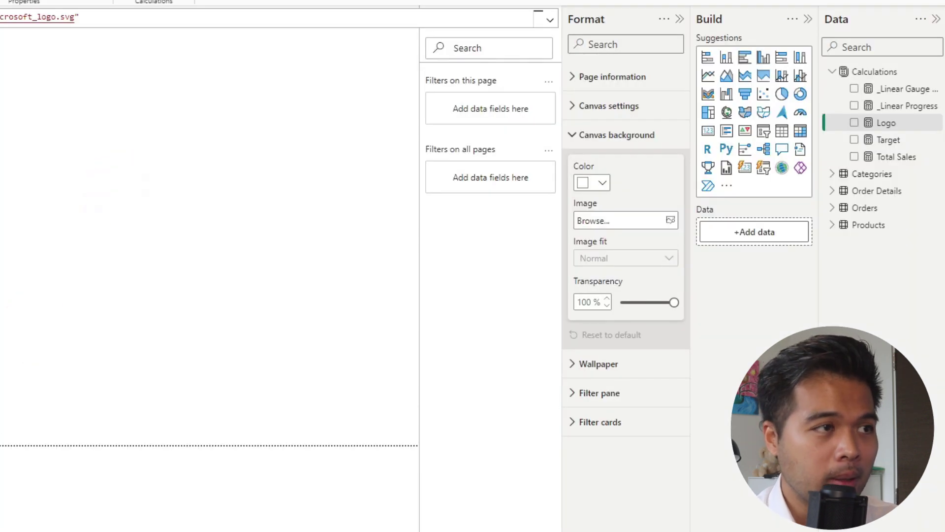
Place the Logo measure in a table visual that renders the logo, then go to Chrome.
{"action": "left_click", "coordinate": [140, 316]}
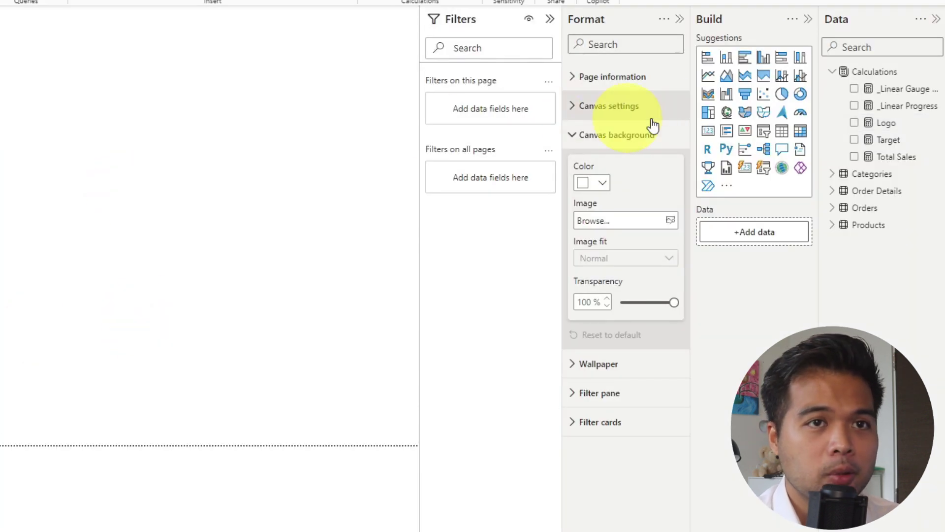
{"action": "left_click_drag", "start_coordinate": [871, 131], "coordinate": [302, 205]}
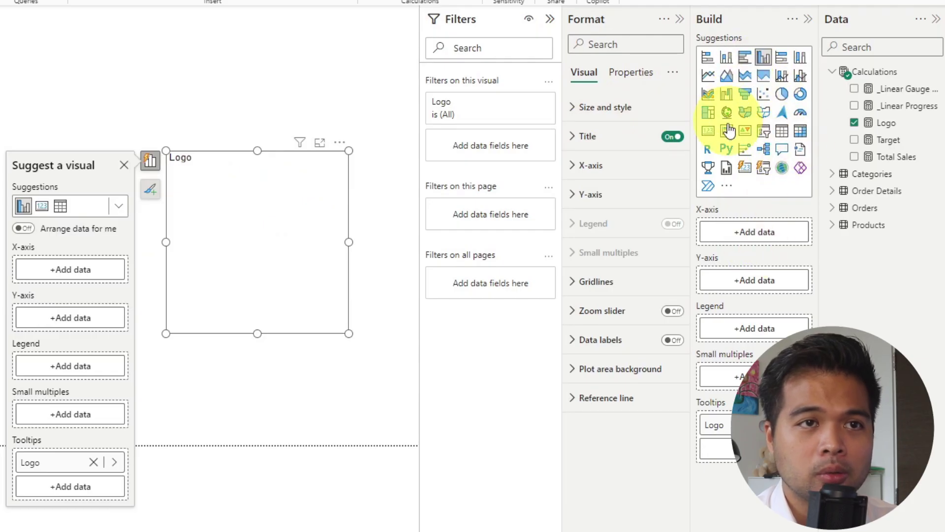
{"action": "left_click", "coordinate": [785, 135]}
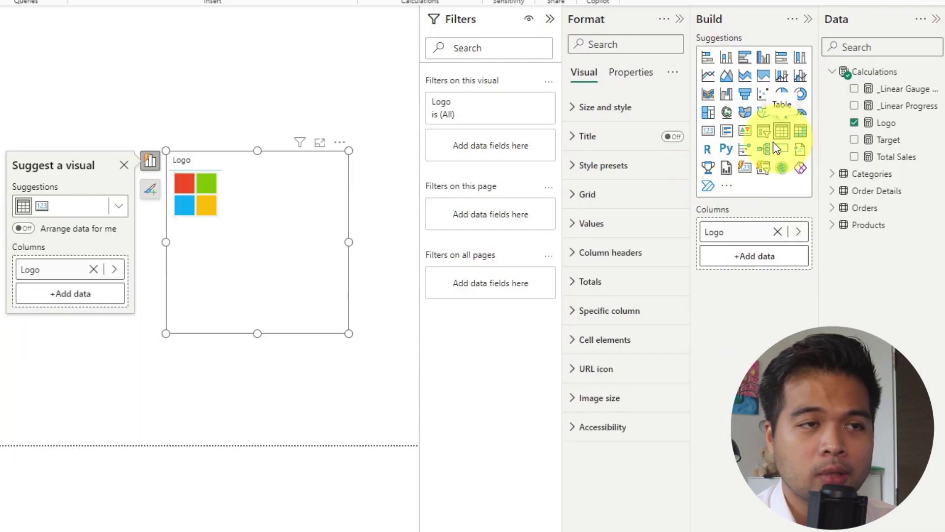
{"action": "left_click_drag", "start_coordinate": [268, 238], "coordinate": [322, 204]}
{"action": "mouse_move", "coordinate": [267, 172]}
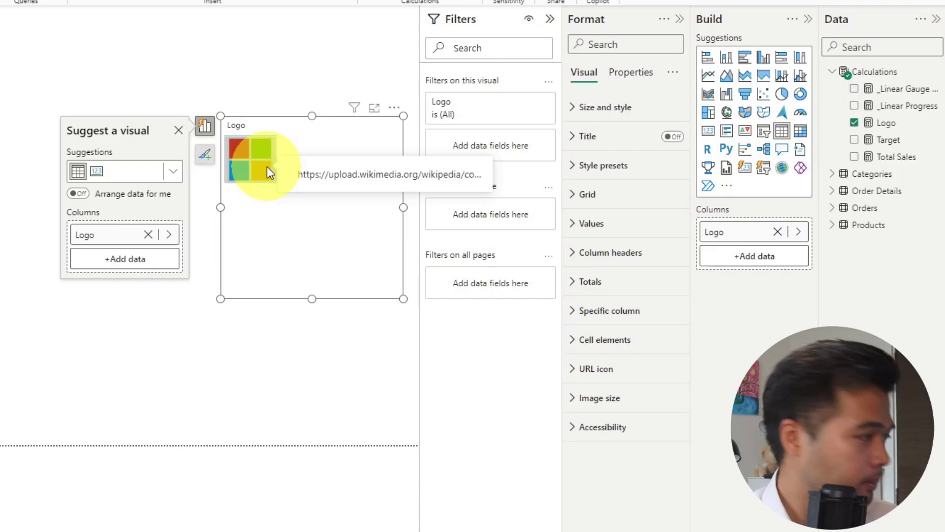
{"action": "key", "text": "alt+Tab"}
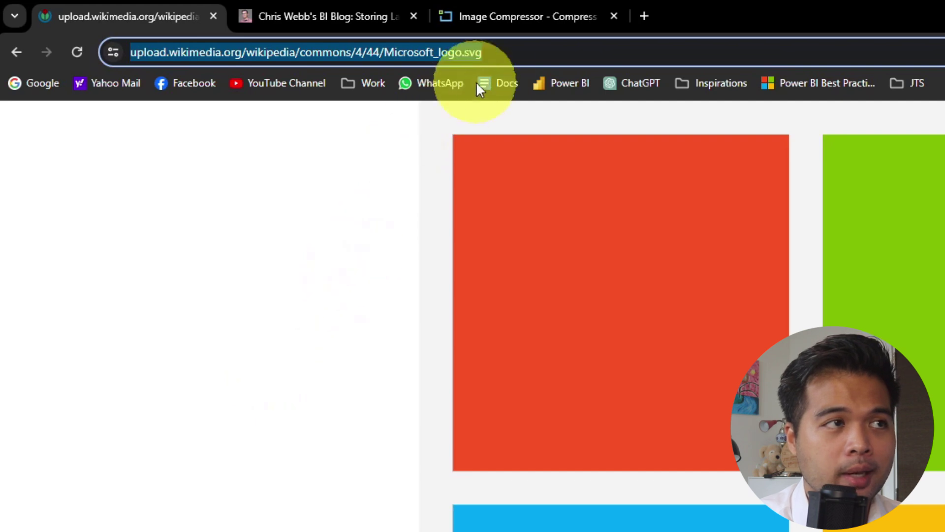
{"action": "left_click", "coordinate": [500, 50]}
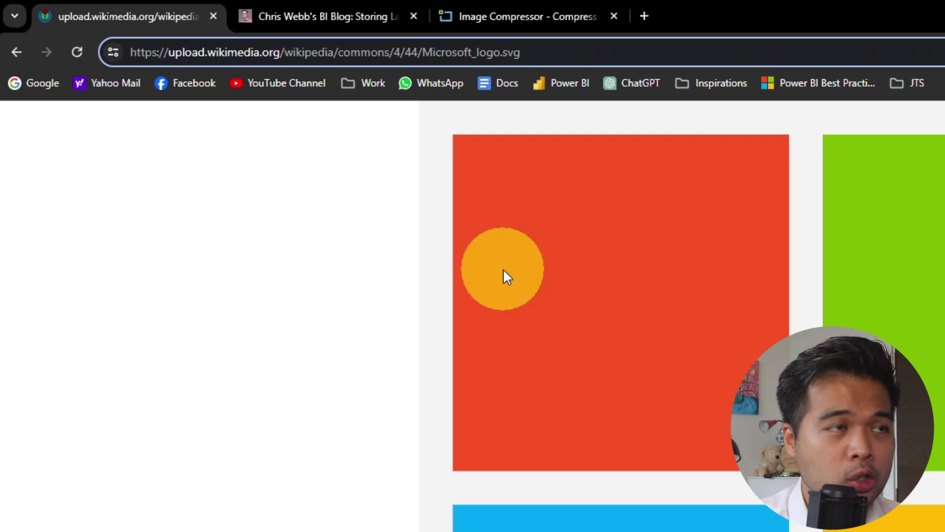
{"action": "left_click_drag", "start_coordinate": [522, 53], "coordinate": [501, 54]}
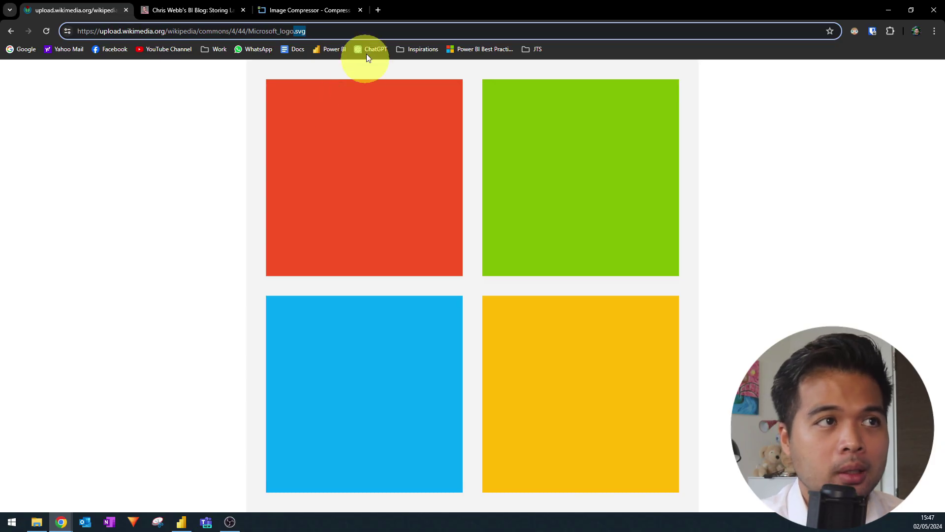
Search 'image bb' in a new tab and open the ImgBB image hosting site.
{"action": "left_click", "coordinate": [381, 10]}
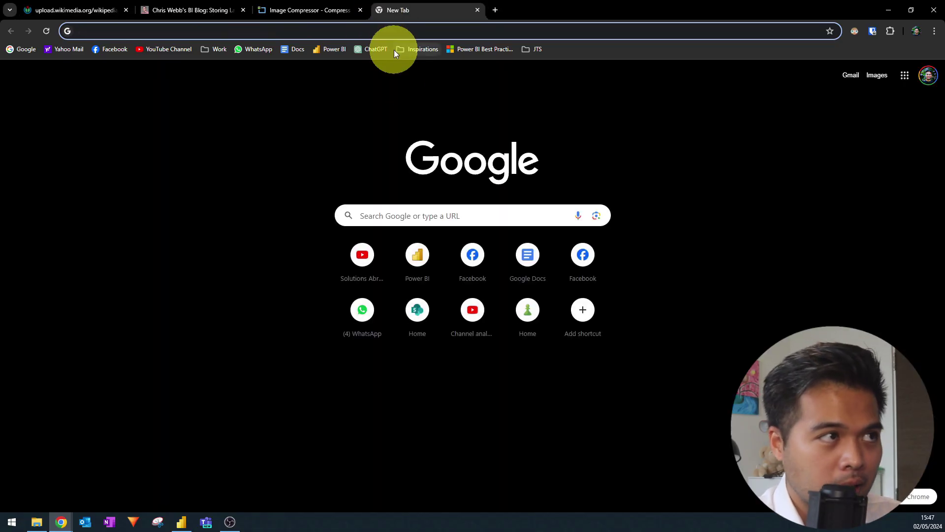
{"action": "type", "text": "image bb"}
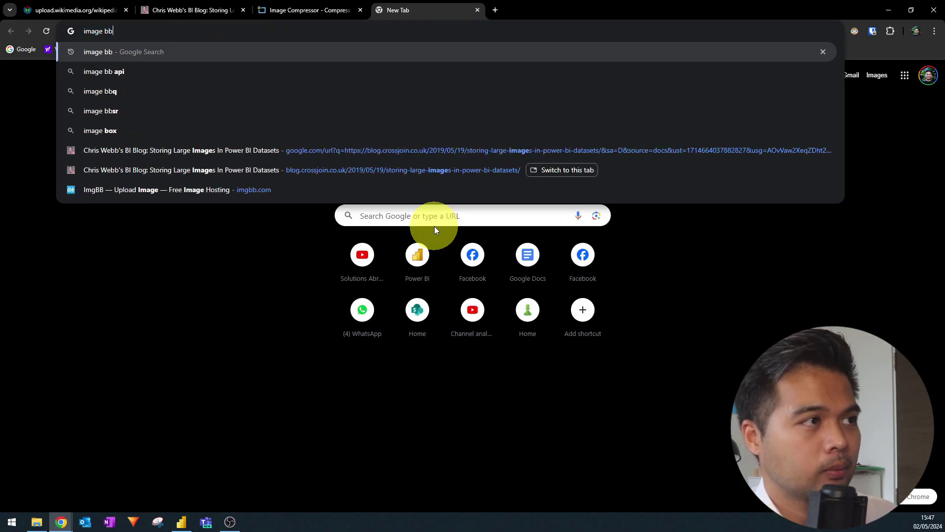
{"action": "key", "text": "Return"}
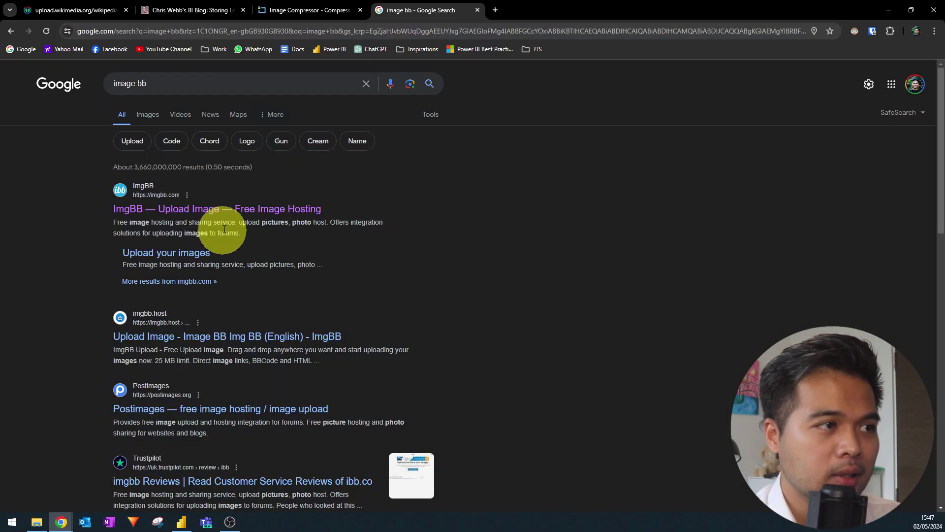
{"action": "left_click", "coordinate": [233, 218]}
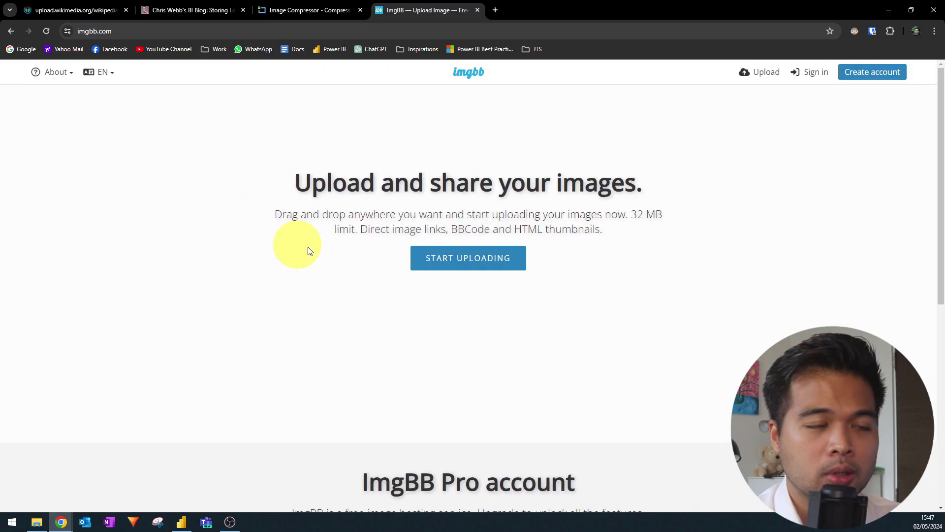
Choose apple, google, msft and nflx from _Temp > Images > logos for upload.
{"action": "left_click", "coordinate": [451, 261]}
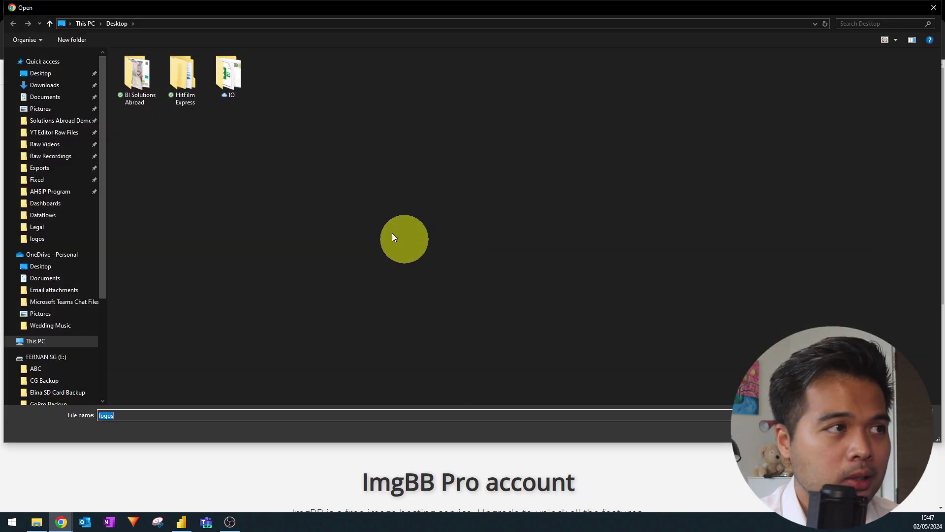
{"action": "left_click", "coordinate": [60, 120]}
{"action": "double_click", "coordinate": [152, 67]}
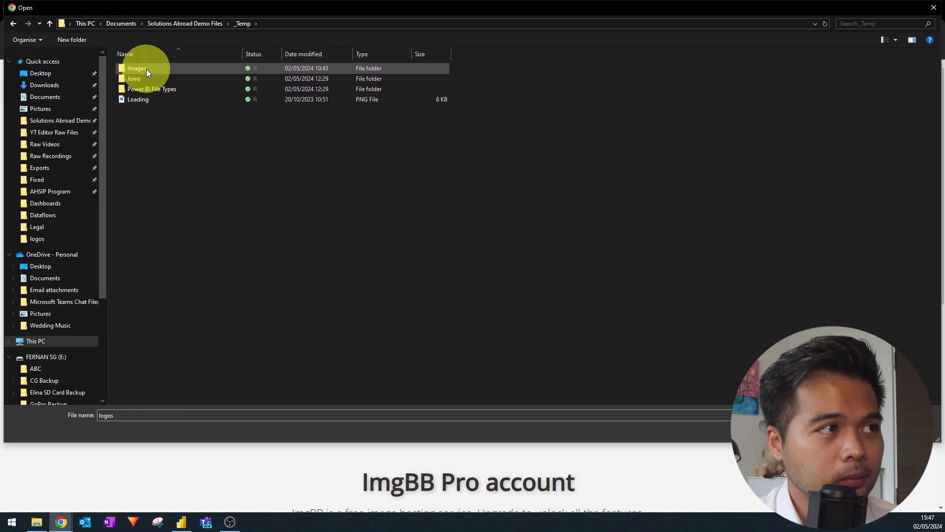
{"action": "double_click", "coordinate": [146, 69]}
{"action": "double_click", "coordinate": [139, 70]}
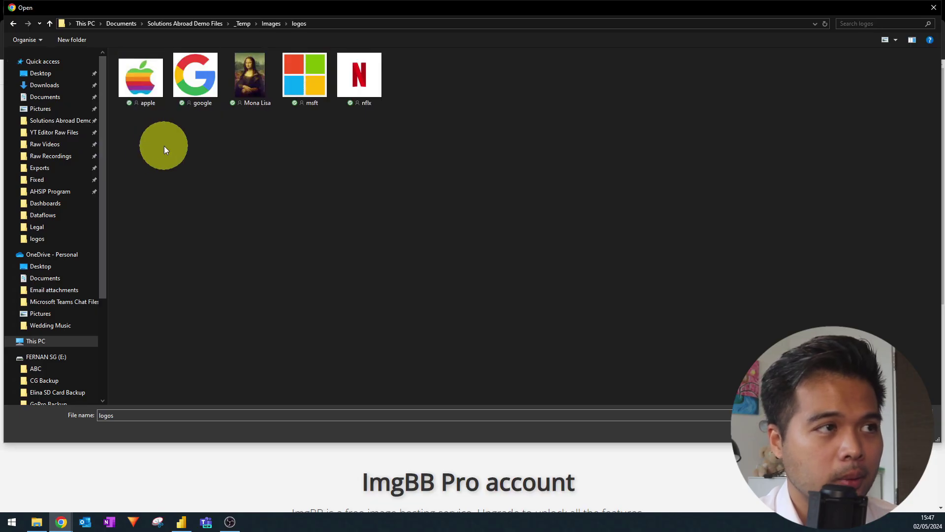
{"action": "left_click_drag", "start_coordinate": [176, 117], "coordinate": [216, 83]}
{"action": "left_click", "coordinate": [305, 77], "text": "ctrl"}
{"action": "left_click", "coordinate": [354, 75], "text": "ctrl"}
{"action": "key", "text": "Return"}
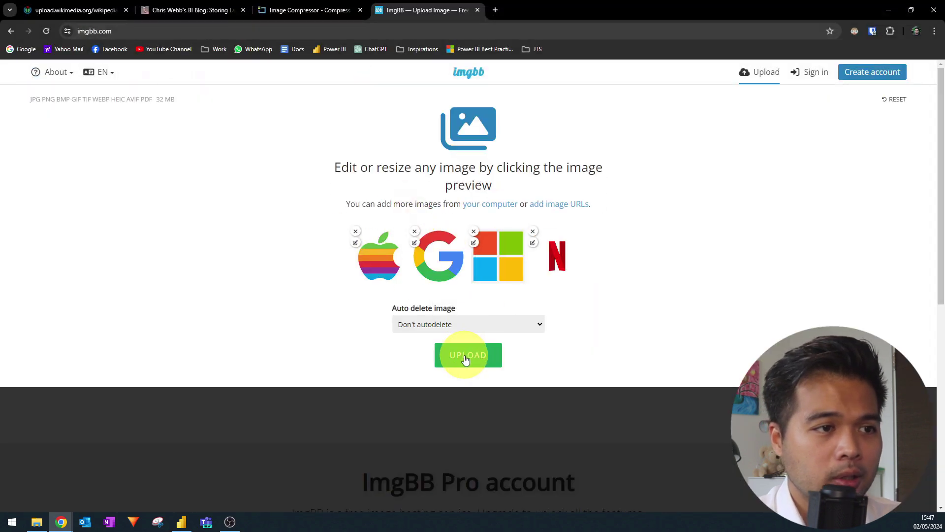
Upload the four logos and keep the HTML full linked embed code format.
{"action": "left_click", "coordinate": [465, 355]}
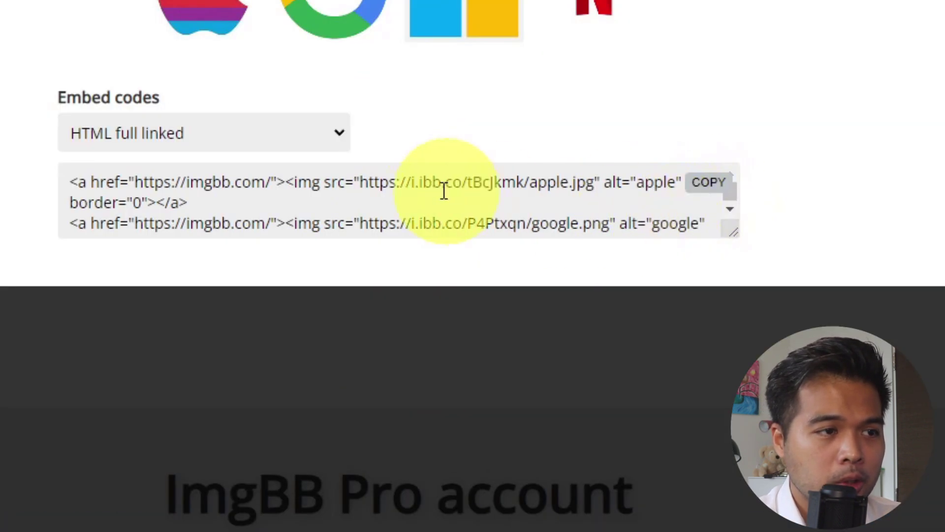
{"action": "scroll", "coordinate": [459, 345], "scroll_direction": "down", "scroll_amount": 2}
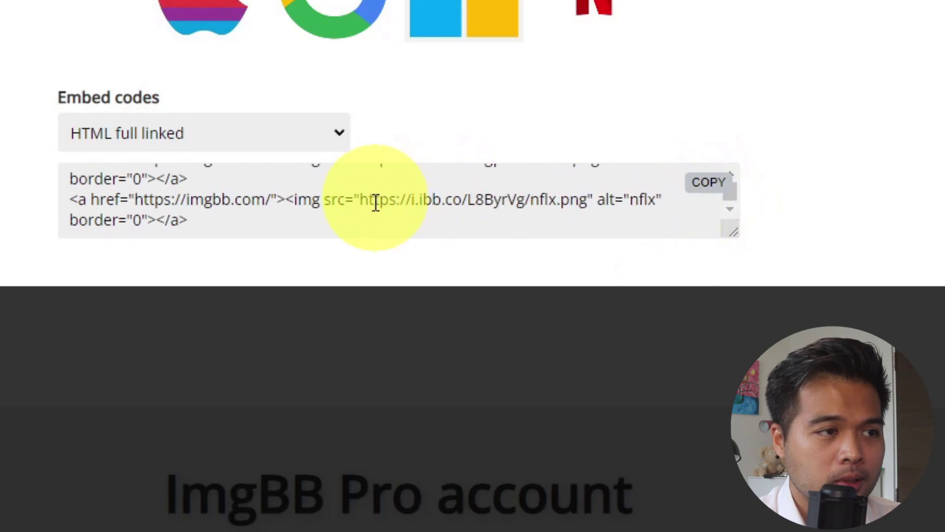
{"action": "left_click", "coordinate": [295, 129]}
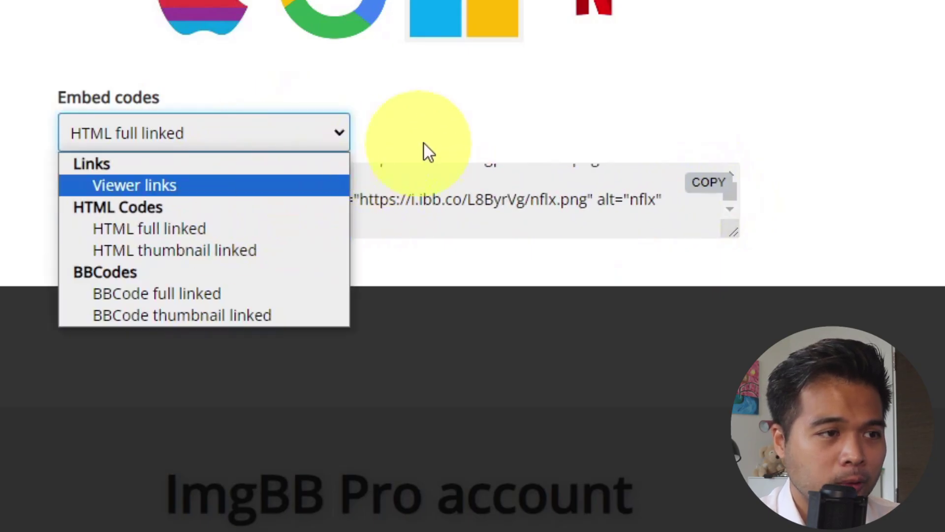
{"action": "left_click", "coordinate": [514, 116]}
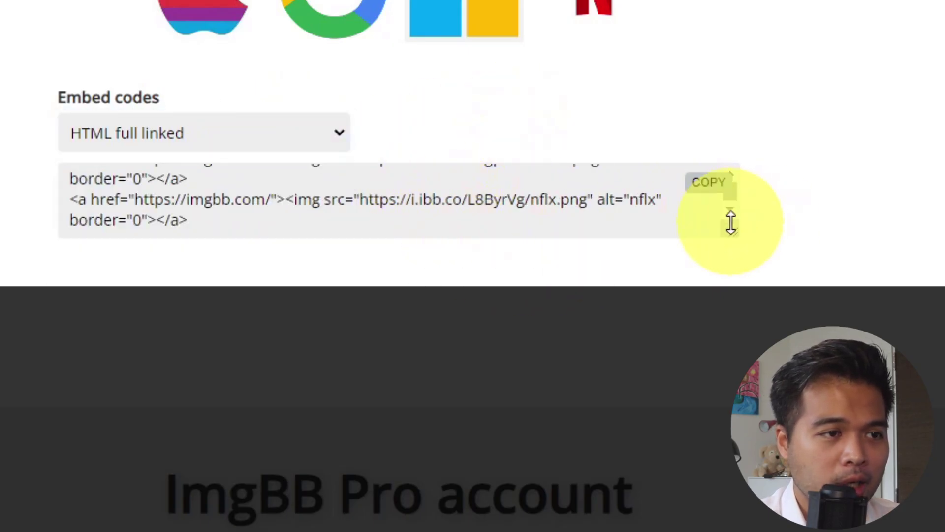
Enlarge the embed codes box to show all four links and copy the codes.
{"action": "left_click_drag", "start_coordinate": [734, 232], "coordinate": [733, 480]}
{"action": "left_click", "coordinate": [503, 331]}
{"action": "left_click", "coordinate": [403, 253]}
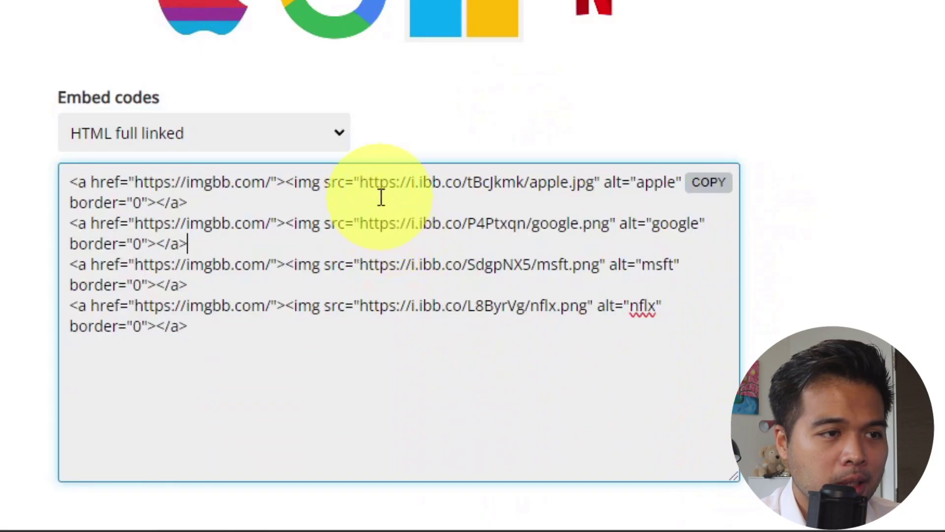
{"action": "mouse_move", "coordinate": [360, 182]}
{"action": "left_mouse_down"}
{"action": "mouse_move", "coordinate": [596, 183]}
{"action": "mouse_move", "coordinate": [363, 182]}
{"action": "left_mouse_up"}
{"action": "left_click", "coordinate": [597, 184]}
{"action": "left_click", "coordinate": [583, 189]}
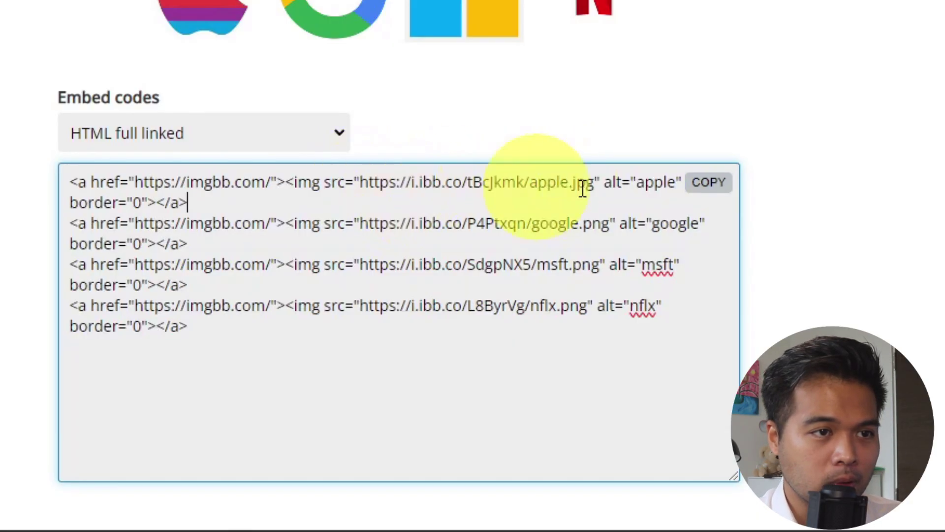
{"action": "left_click", "coordinate": [709, 183]}
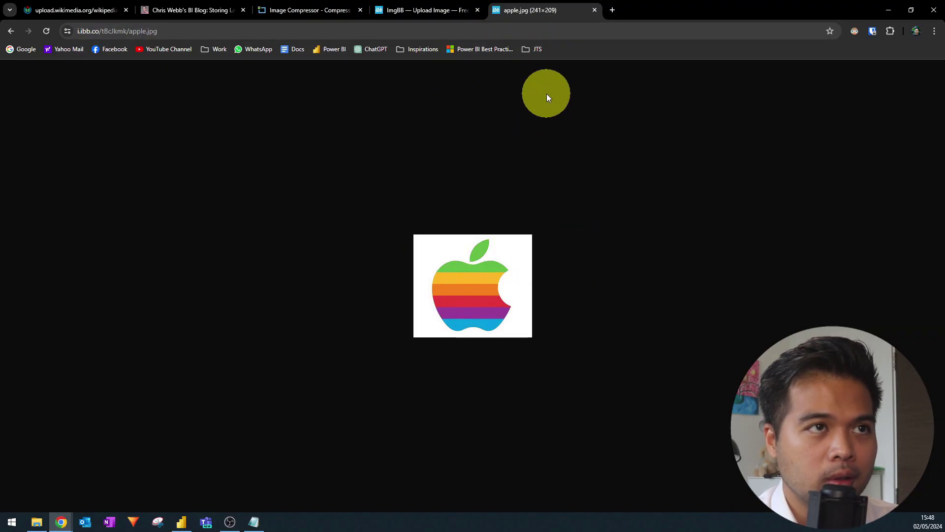
{"action": "middle_click", "coordinate": [565, 14]}
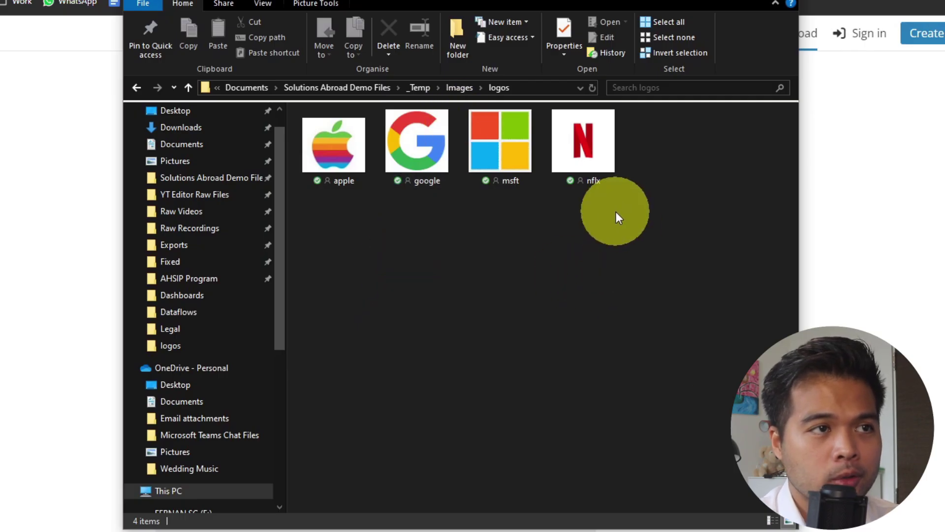
Marquee-select the apple, google, msft and nflx files, then clear the selection.
{"action": "left_click_drag", "start_coordinate": [330, 230], "coordinate": [628, 176]}
{"action": "left_click", "coordinate": [669, 197]}
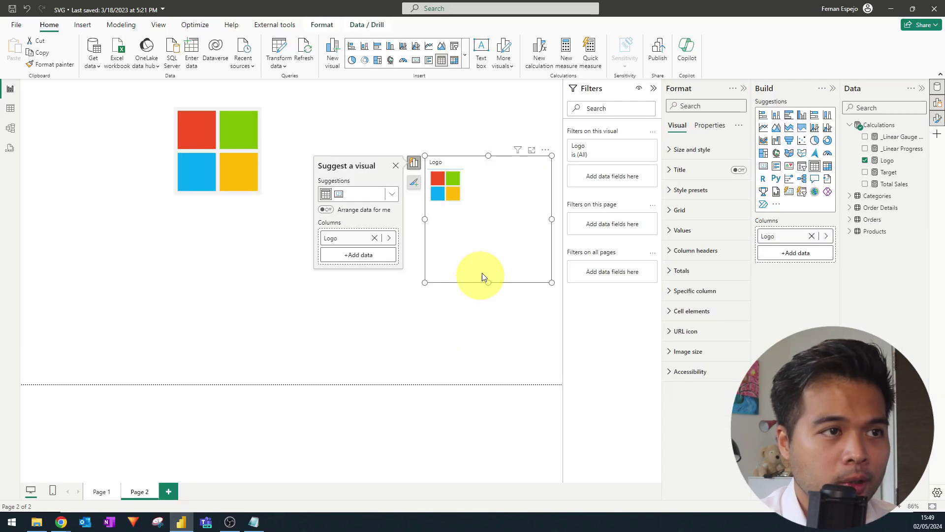
Remove the Logo table and the large logo image visuals from the page.
{"action": "key", "text": "ctrl+z"}
{"action": "key", "text": "ctrl+z"}
{"action": "key", "text": "ctrl+z"}
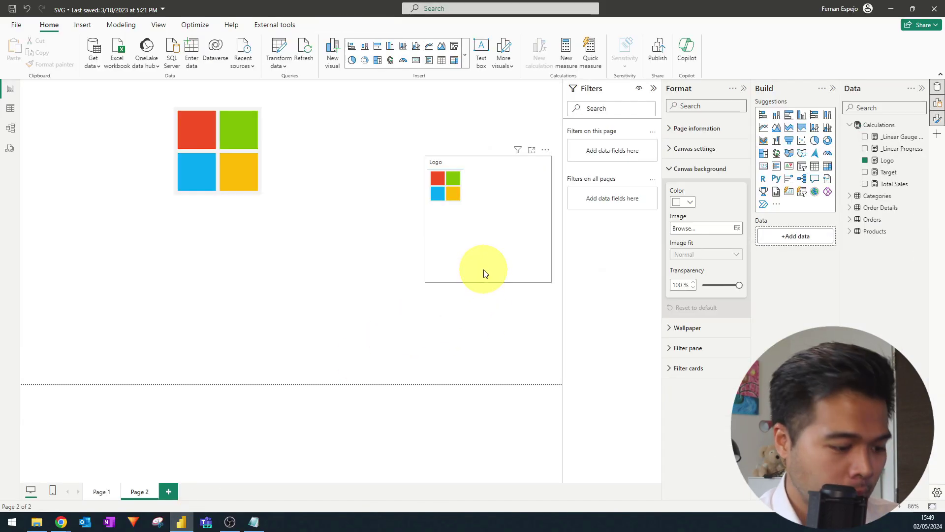
{"action": "left_click", "coordinate": [264, 152]}
{"action": "key", "text": "Delete"}
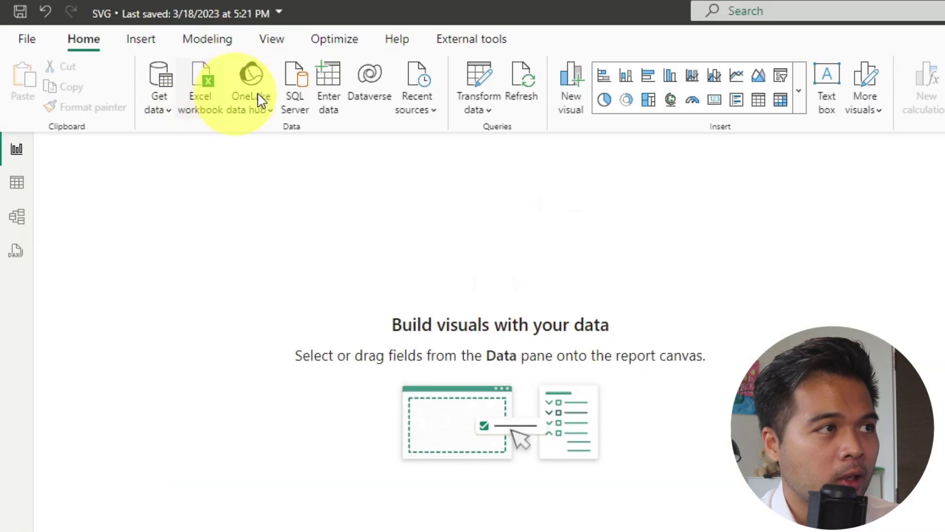
Connect a Folder data source pointed at the logos image folder.
{"action": "left_click", "coordinate": [97, 66]}
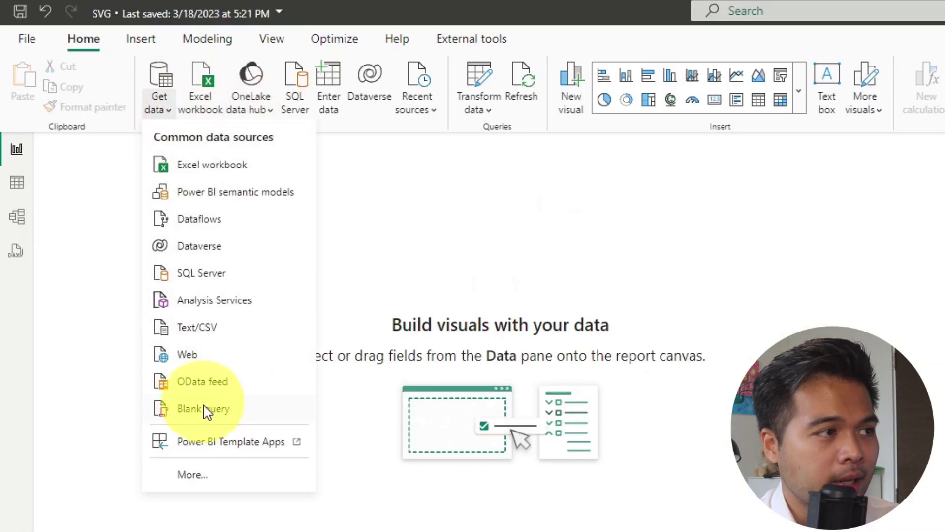
{"action": "left_click", "coordinate": [207, 474]}
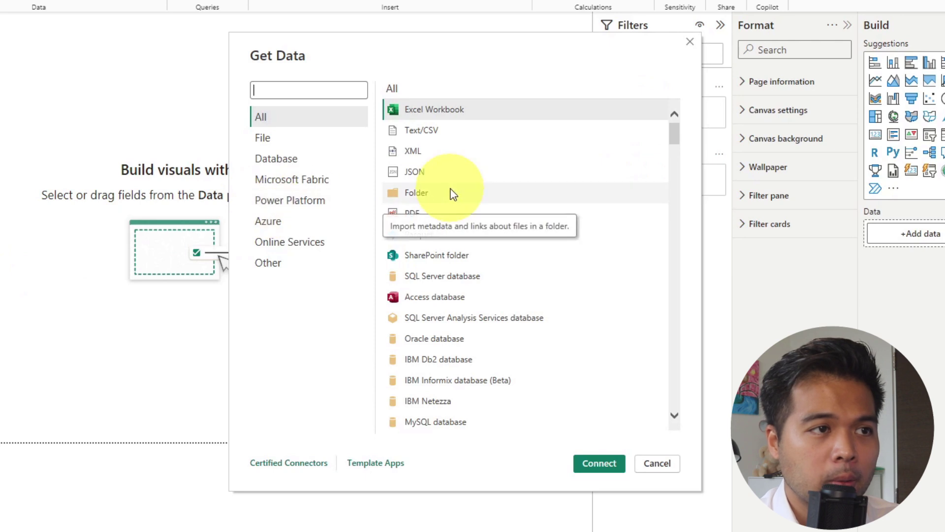
{"action": "left_click", "coordinate": [794, 353]}
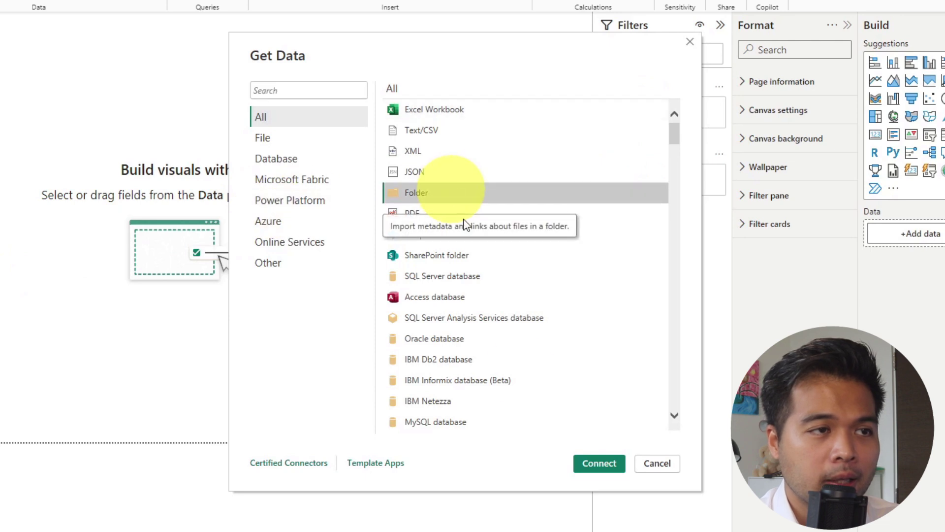
{"action": "left_click", "coordinate": [604, 465]}
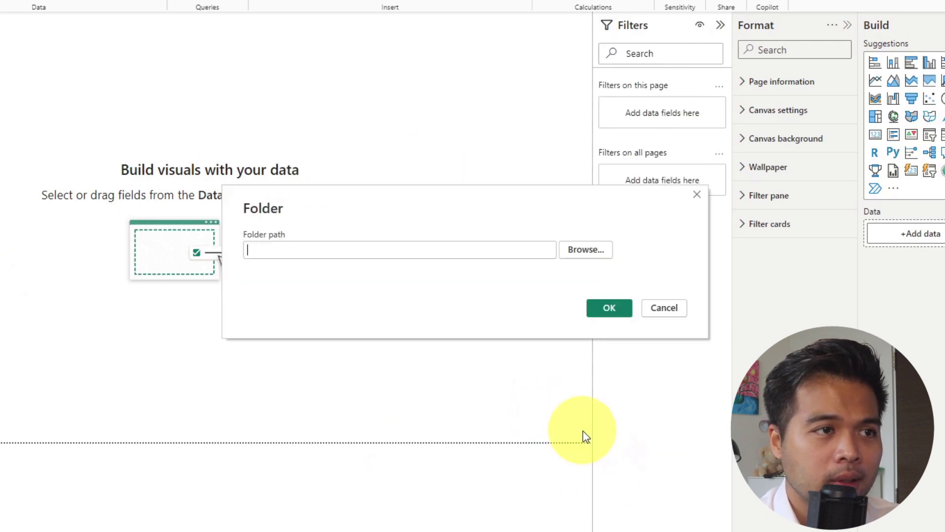
{"action": "left_click", "coordinate": [589, 256]}
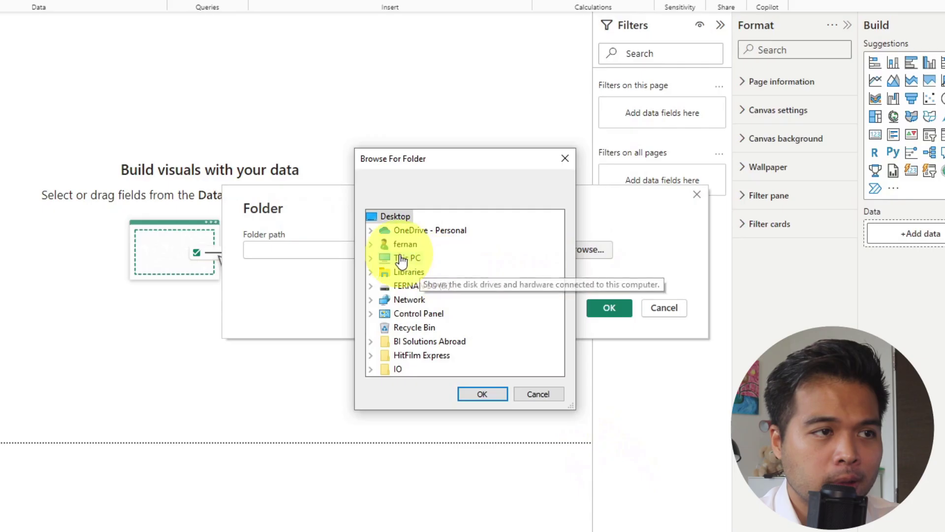
{"action": "left_click", "coordinate": [372, 342]}
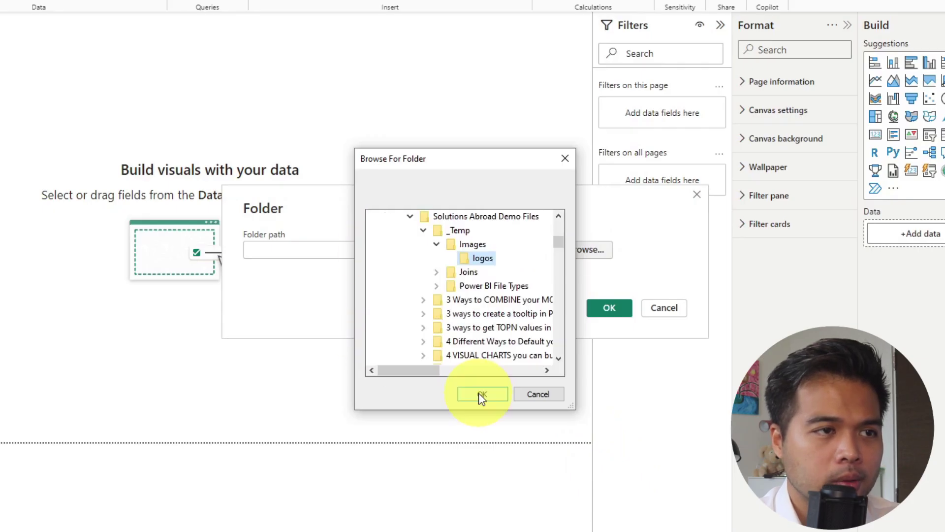
{"action": "left_click", "coordinate": [478, 393]}
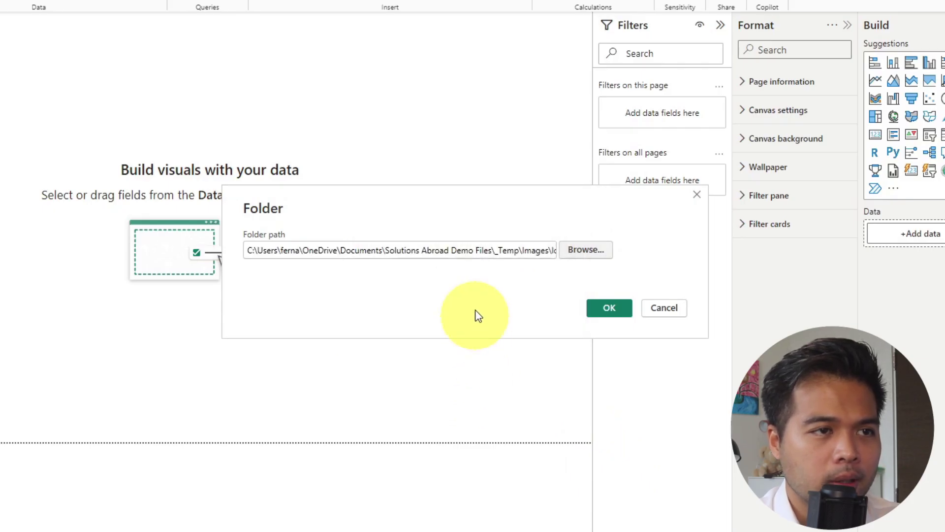
{"action": "left_click", "coordinate": [605, 309]}
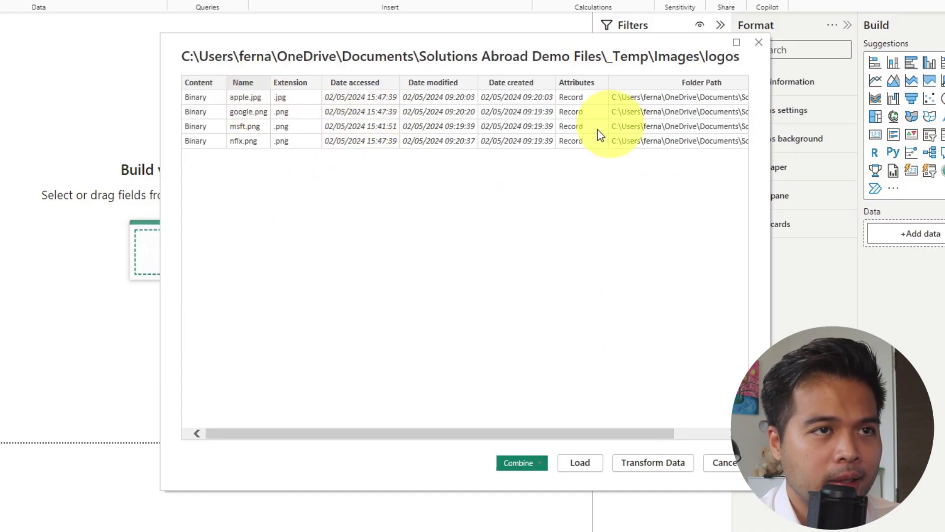
Open the logos folder files in Power Query Editor, keeping all columns, and select the Content column.
{"action": "left_click", "coordinate": [649, 469]}
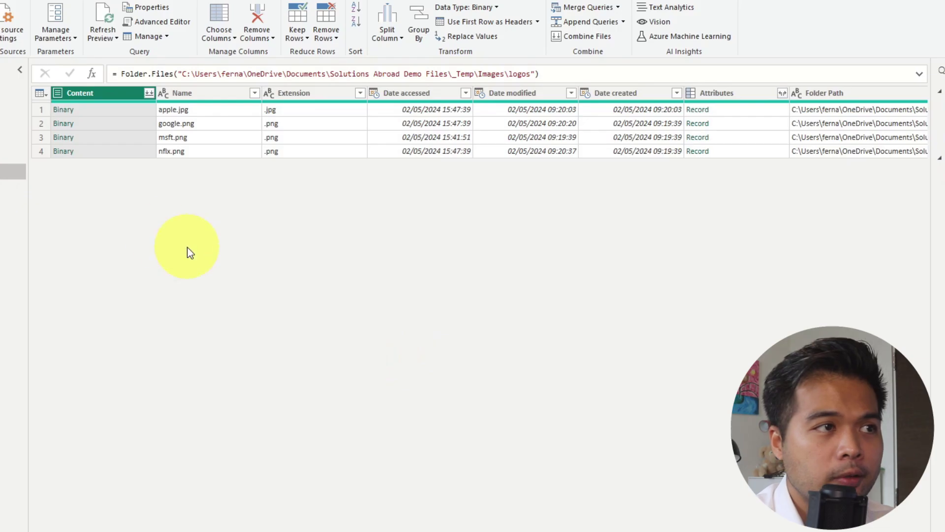
{"action": "left_click", "coordinate": [232, 137]}
{"action": "key", "text": "Delete"}
{"action": "key", "text": "ctrl+z"}
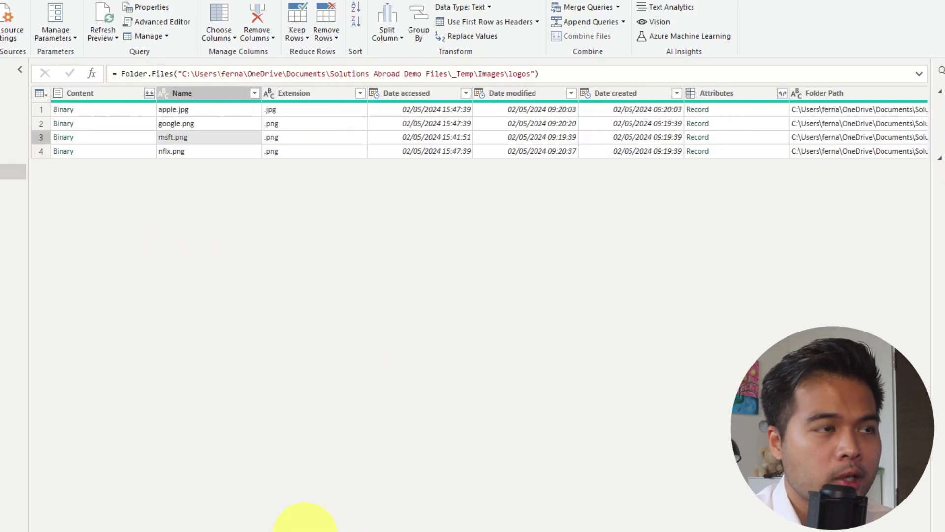
{"action": "left_click", "coordinate": [202, 111]}
{"action": "left_click", "coordinate": [311, 110]}
{"action": "left_click", "coordinate": [823, 123]}
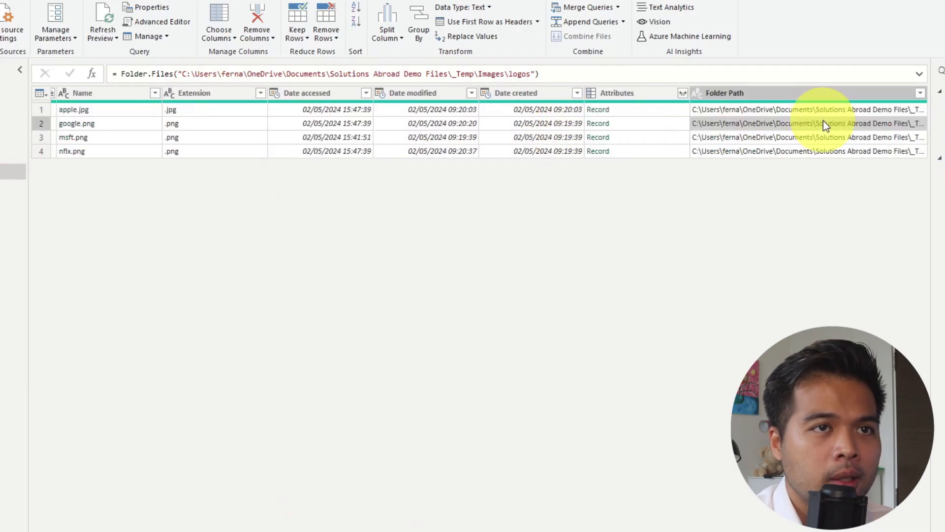
{"action": "key", "text": "ctrl+z"}
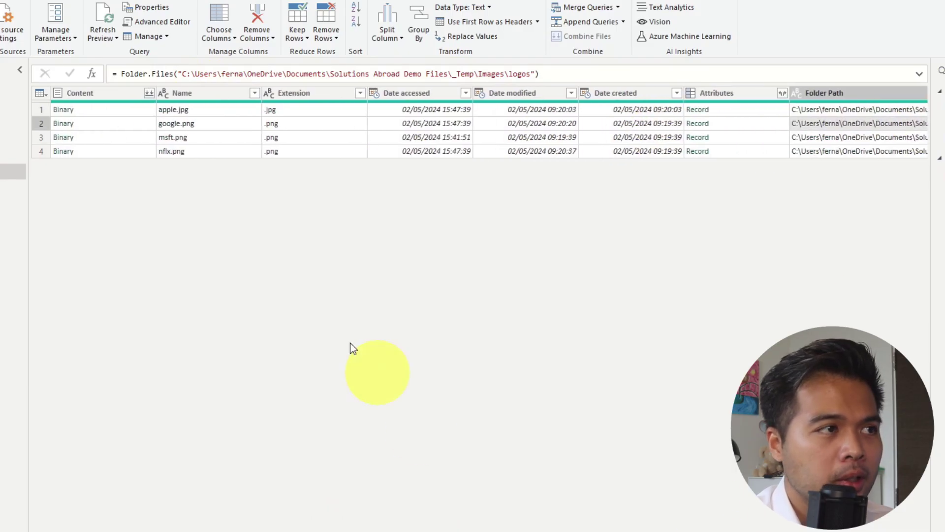
{"action": "left_click", "coordinate": [130, 115]}
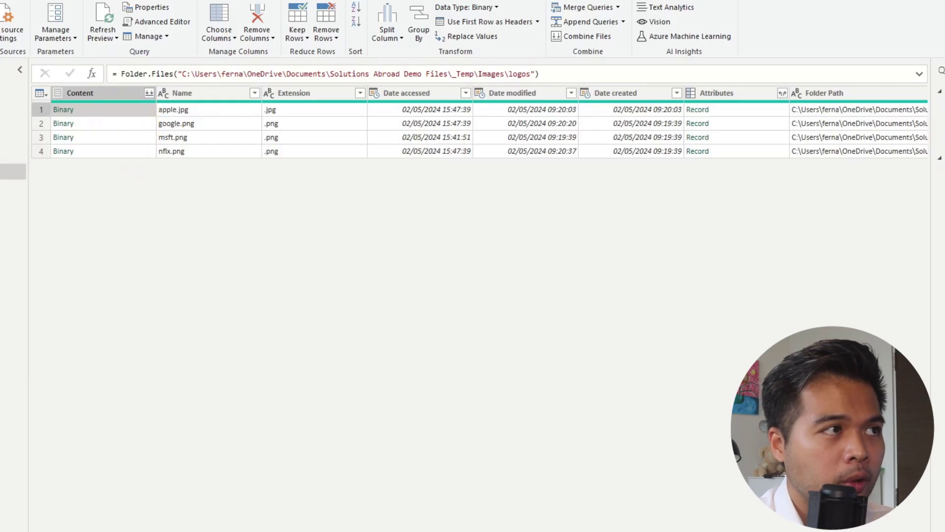
Start a new custom column and name it Image.
{"action": "left_click", "coordinate": [149, 22]}
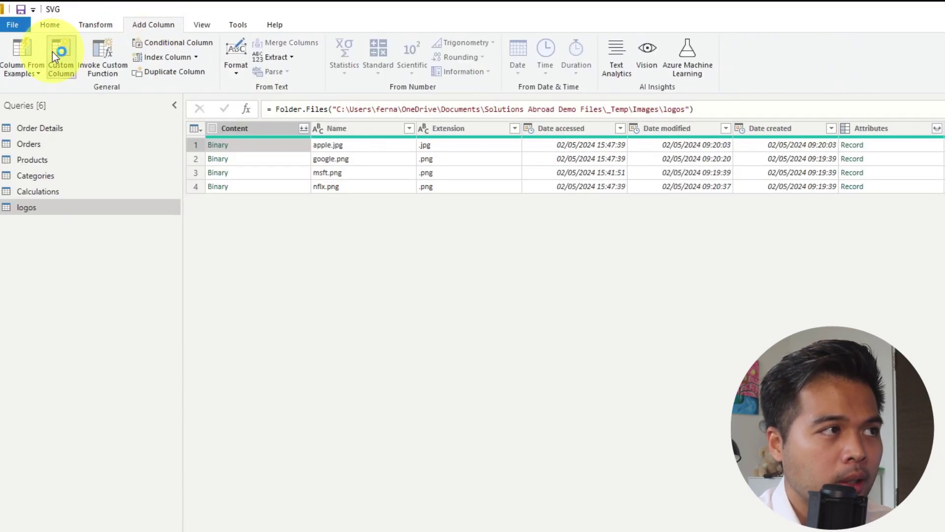
{"action": "left_click", "coordinate": [52, 51]}
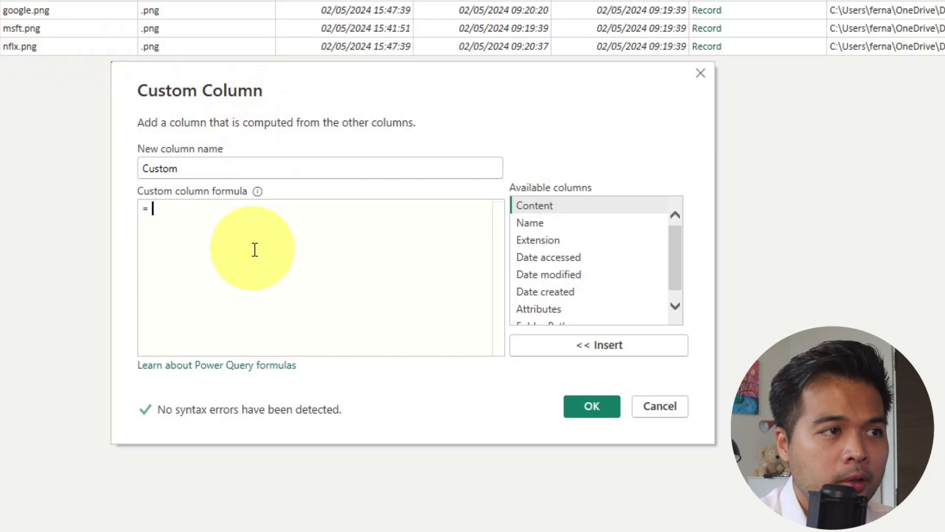
{"action": "left_click_drag", "start_coordinate": [448, 280], "coordinate": [378, 280]}
{"action": "key", "text": "BackSpace"}
{"action": "type", "text": "Image"}
Enter the formula "data:image;base64, " & Binary.ToText([Content], BinaryEncoding.Base64), create the column, and preview its cells.
{"action": "left_click", "coordinate": [215, 238]}
{"action": "key", "text": "ctrl+v"}
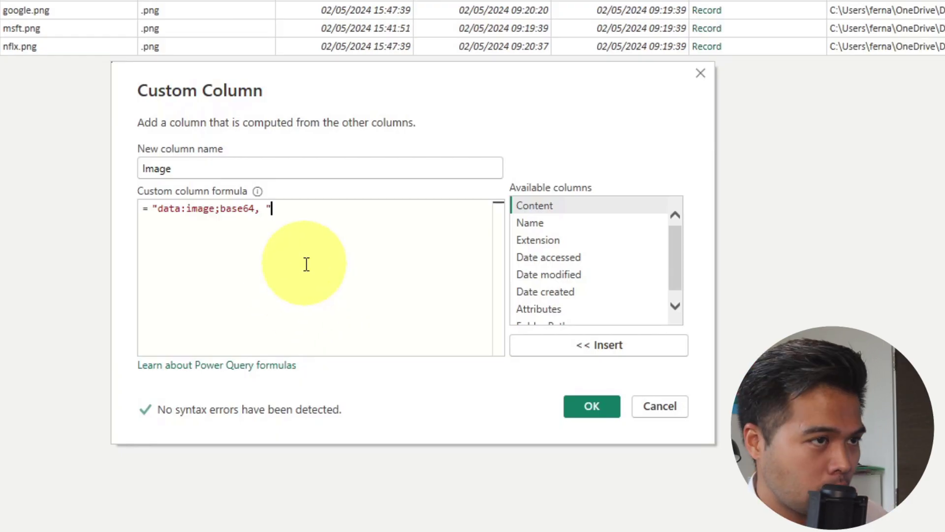
{"action": "type", "text": "& "}
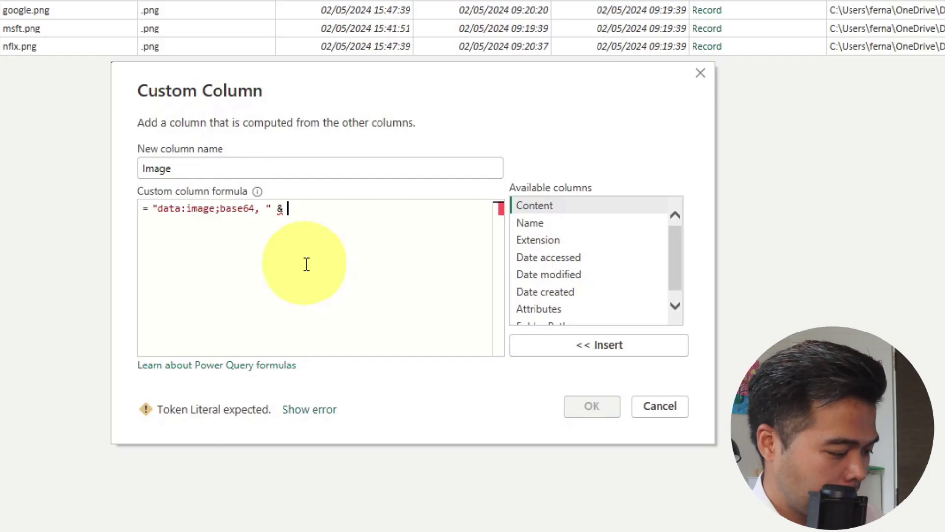
{"action": "type", "text": "Bin"}
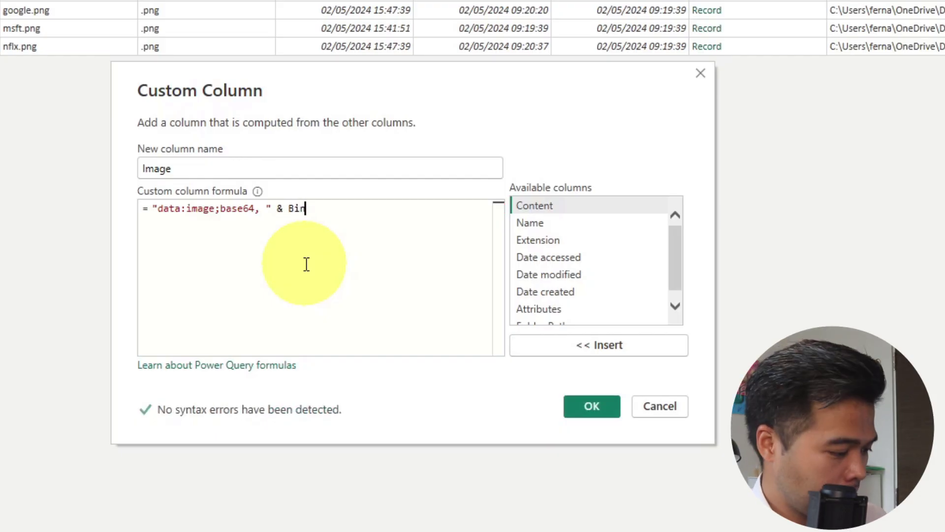
{"action": "type", "text": "ary."}
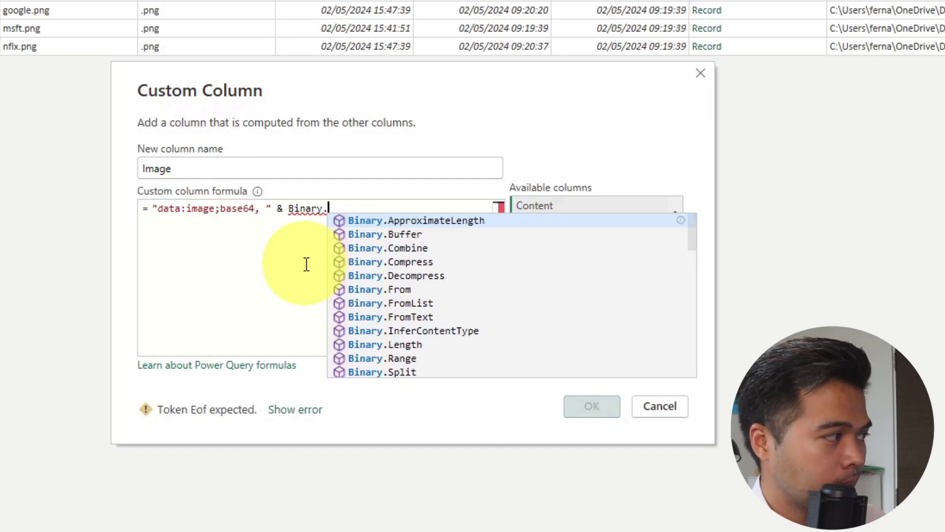
{"action": "type", "text": "ToTex"}
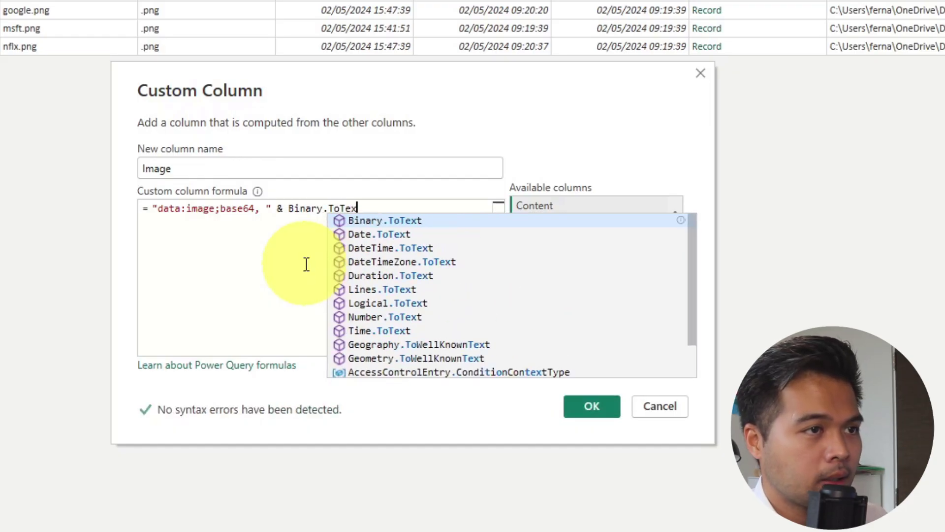
{"action": "type", "text": "t("}
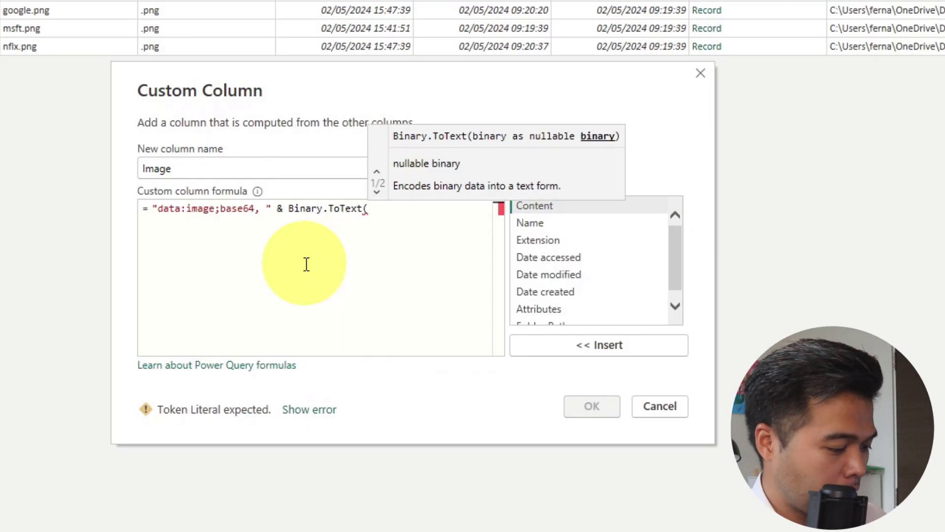
{"action": "type", "text": "[Con"}
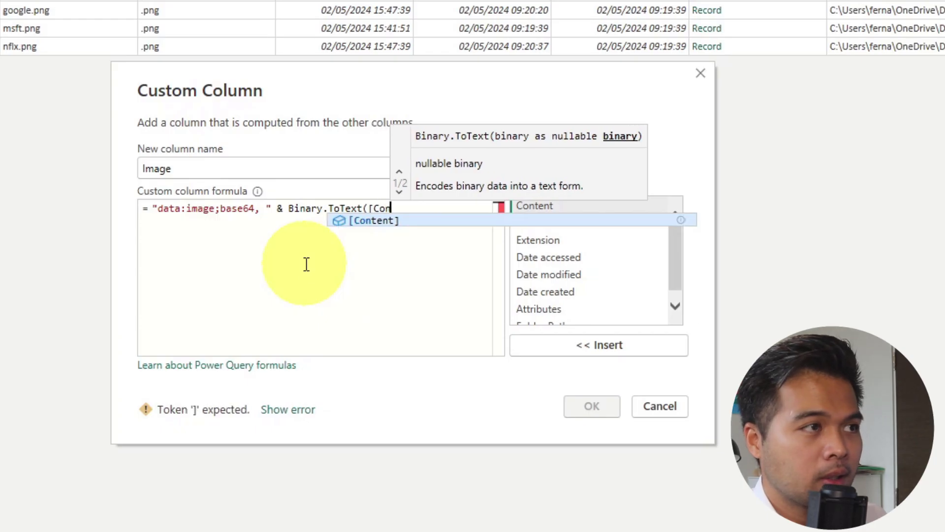
{"action": "key", "text": "Tab"}
{"action": "type", "text": ","}
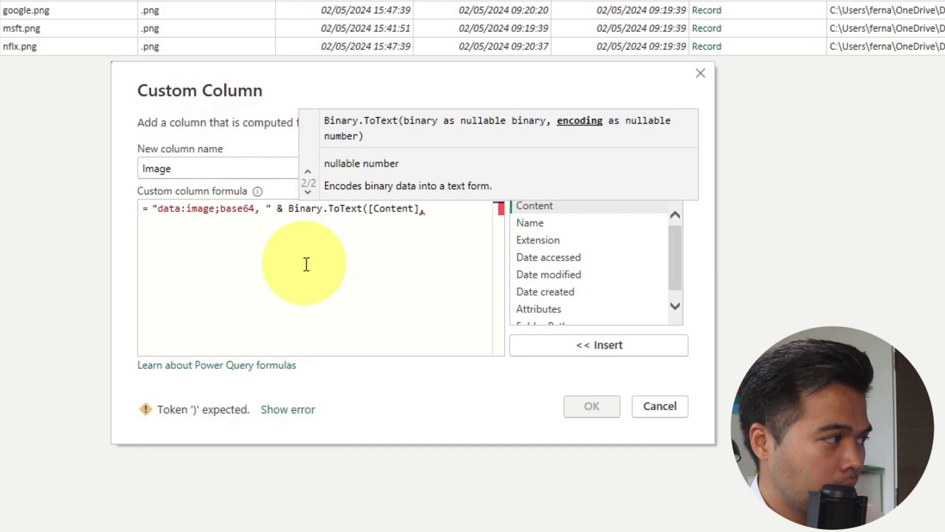
{"action": "type", "text": " Binar"}
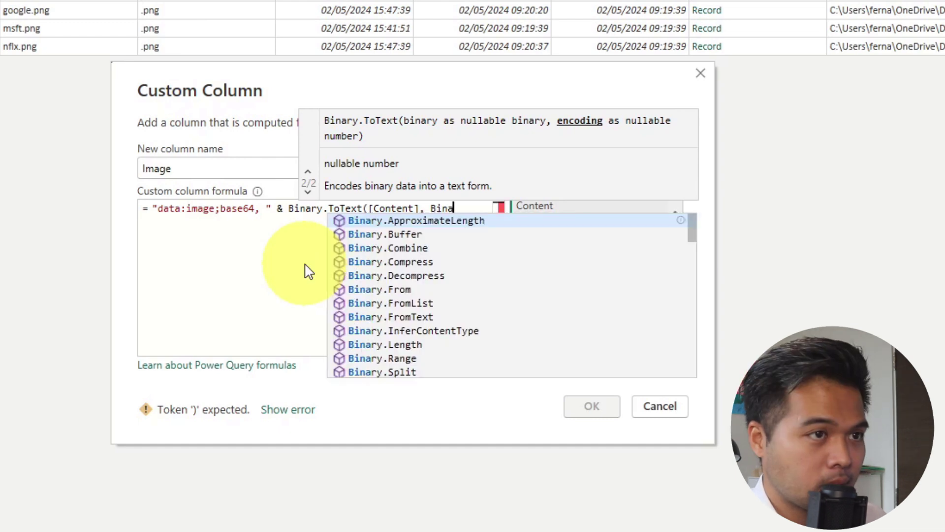
{"action": "type", "text": "y."}
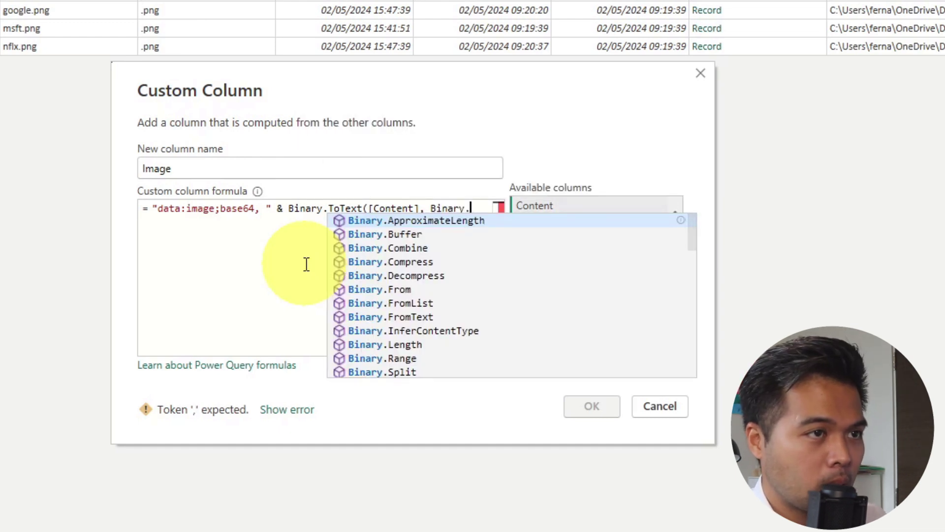
{"action": "key", "text": "BackSpace"}
{"action": "type", "text": "Encoding"}
{"action": "key", "text": "Tab"}
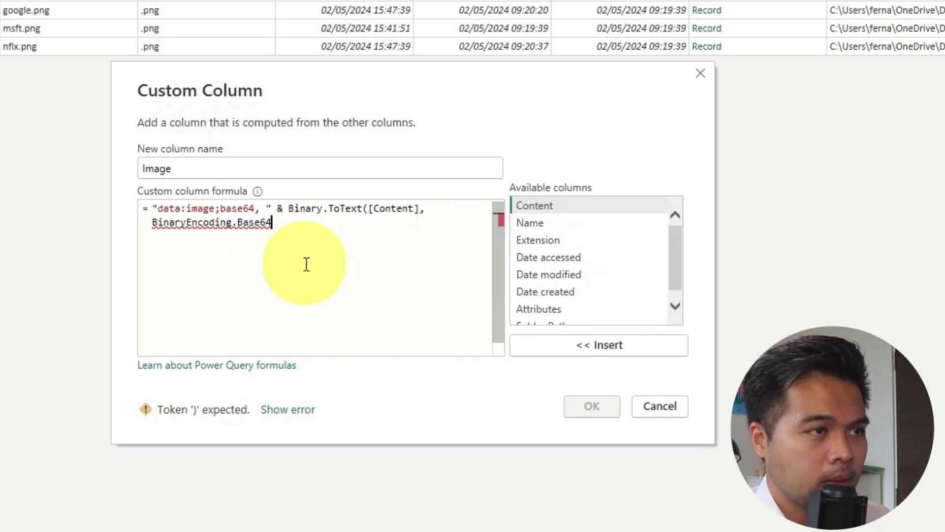
{"action": "type", "text": ")"}
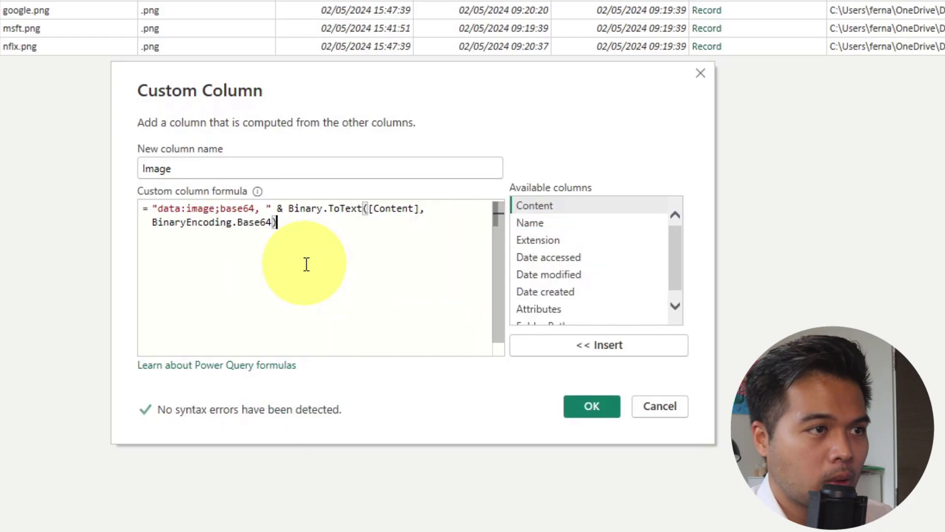
{"action": "left_click", "coordinate": [592, 405]}
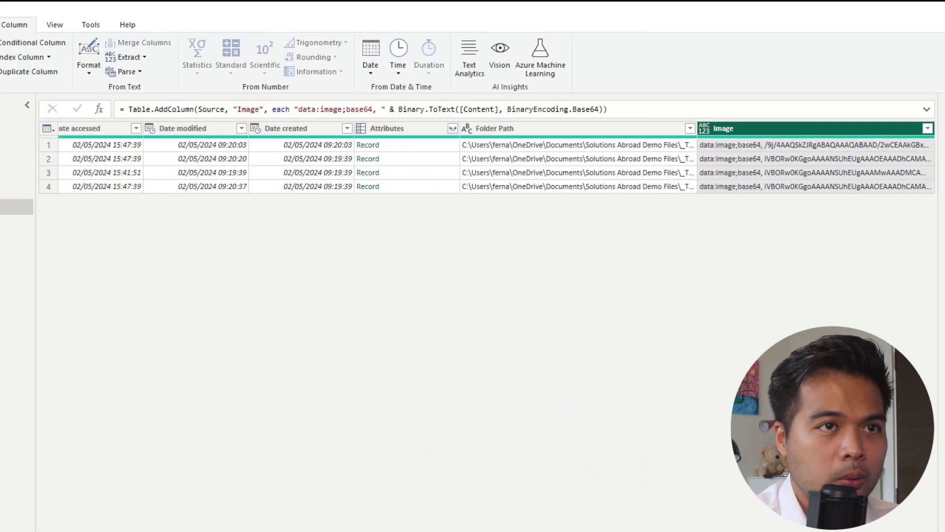
{"action": "left_click", "coordinate": [774, 175]}
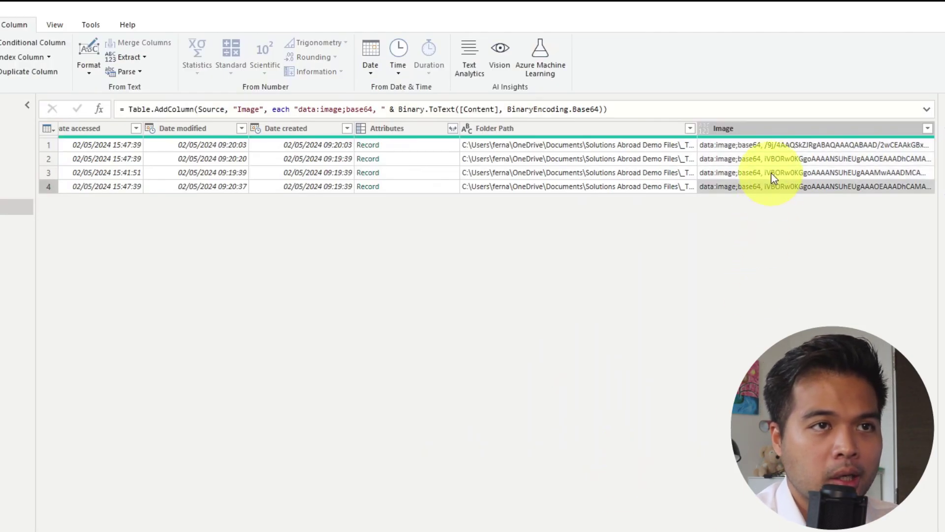
{"action": "left_click", "coordinate": [775, 160]}
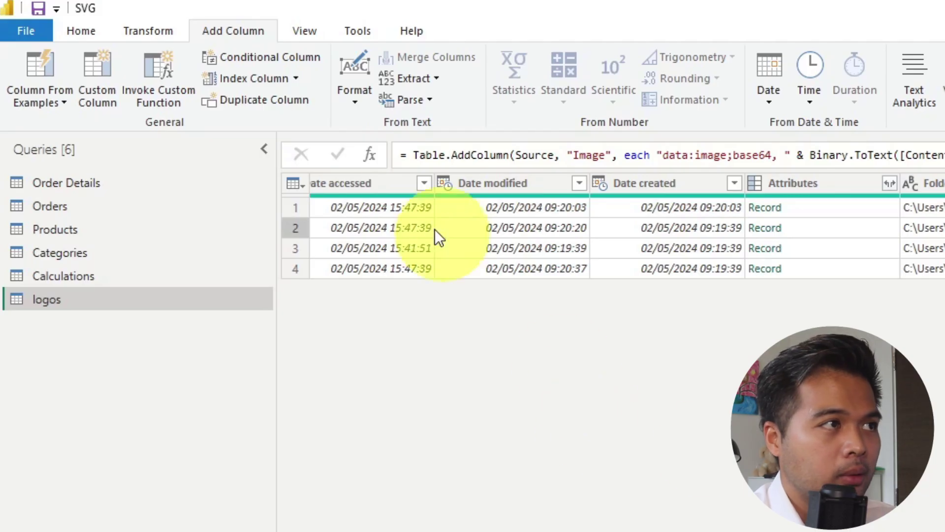
Add a custom column named Count with the formula Text.Length([Image]).
{"action": "left_click", "coordinate": [105, 72]}
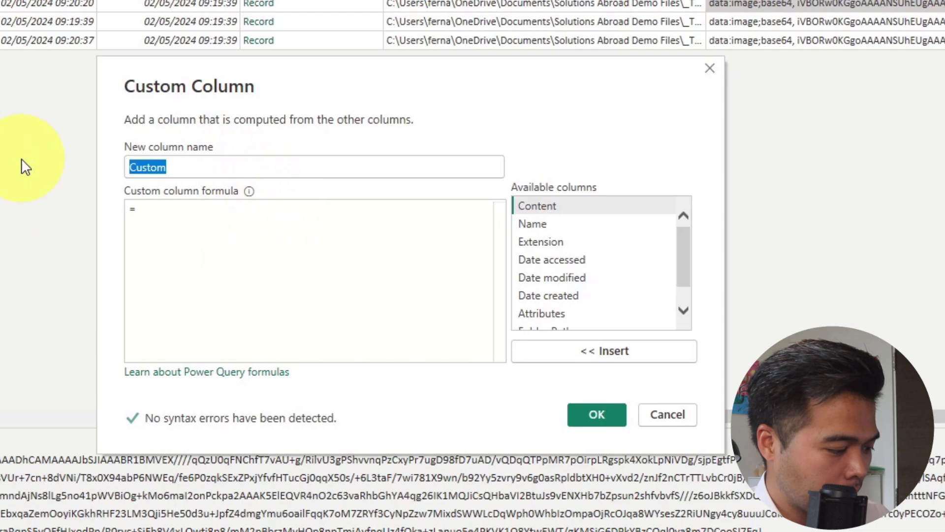
{"action": "type", "text": "Count"}
{"action": "left_click", "coordinate": [208, 230]}
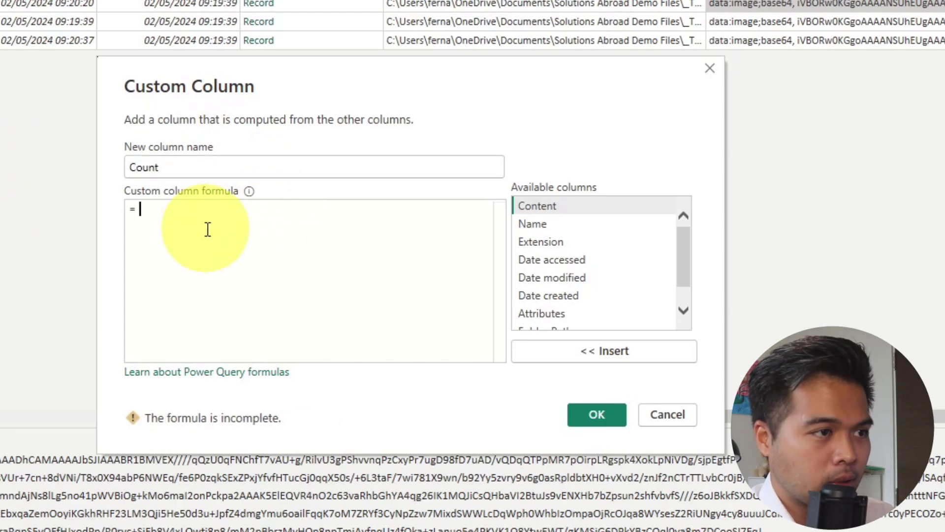
{"action": "type", "text": "Text"}
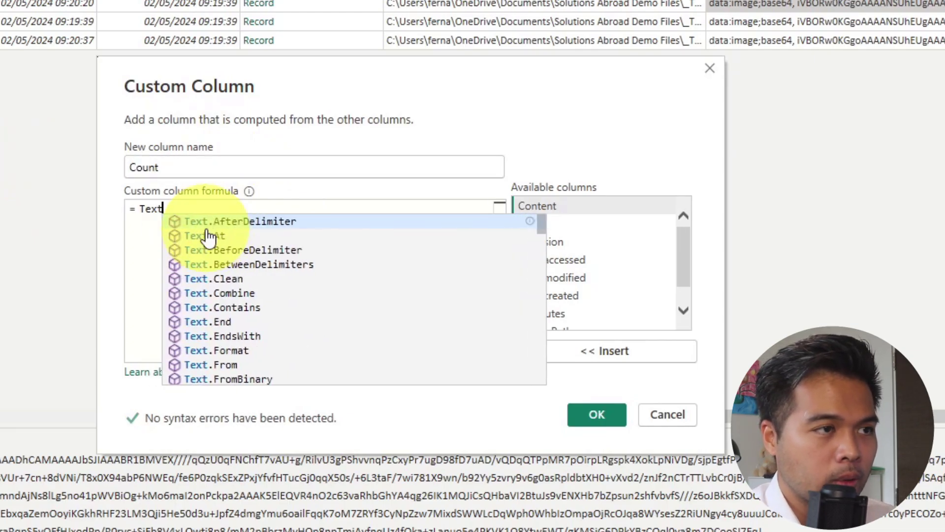
{"action": "type", "text": ".Length"}
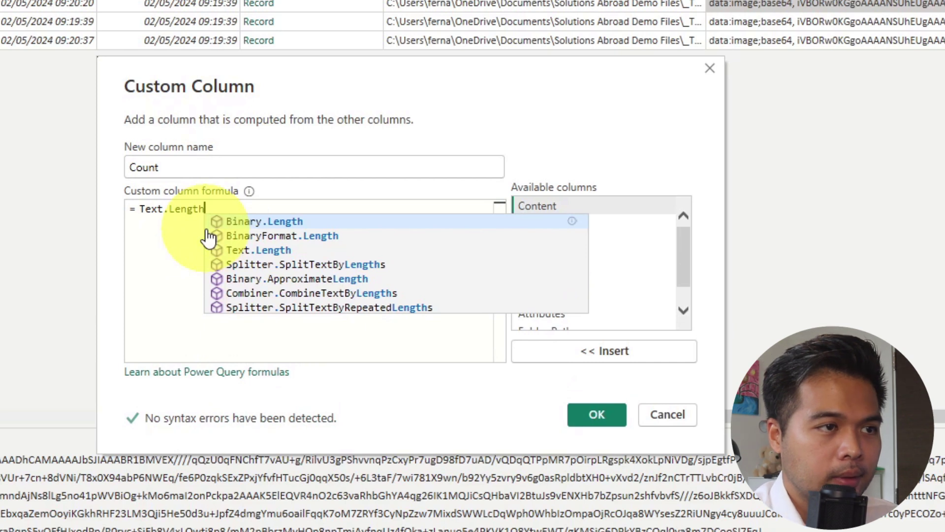
{"action": "type", "text": "("}
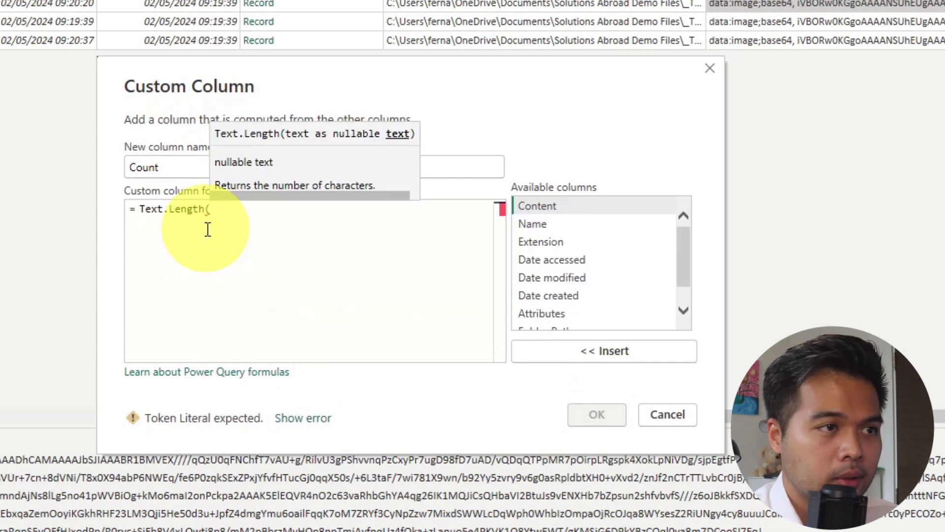
{"action": "type", "text": "[Image])"}
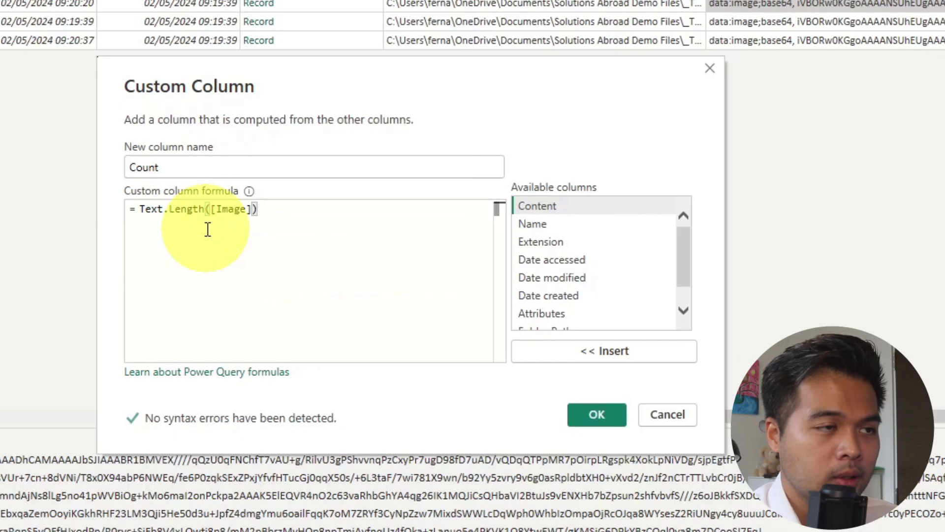
{"action": "left_click", "coordinate": [622, 418]}
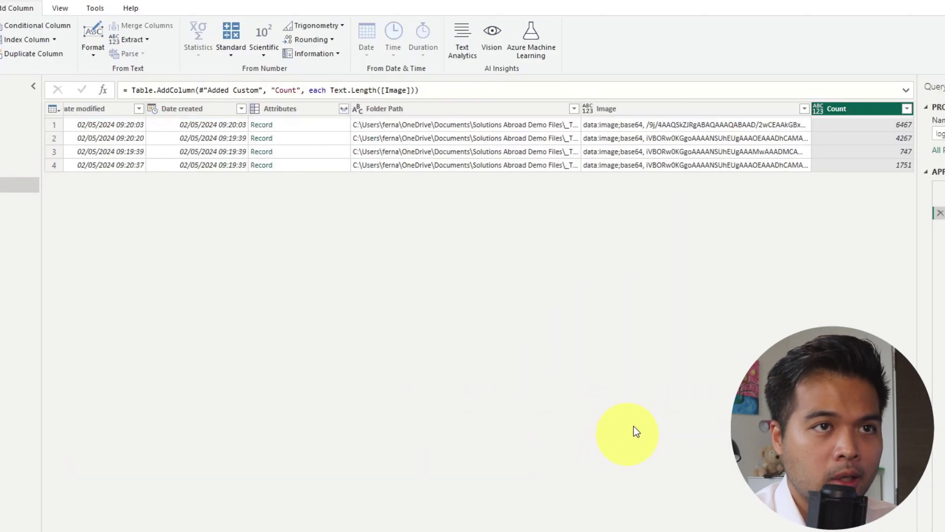
Check each logo's Count value, with the first logo's length being 6467.
{"action": "left_click", "coordinate": [844, 151]}
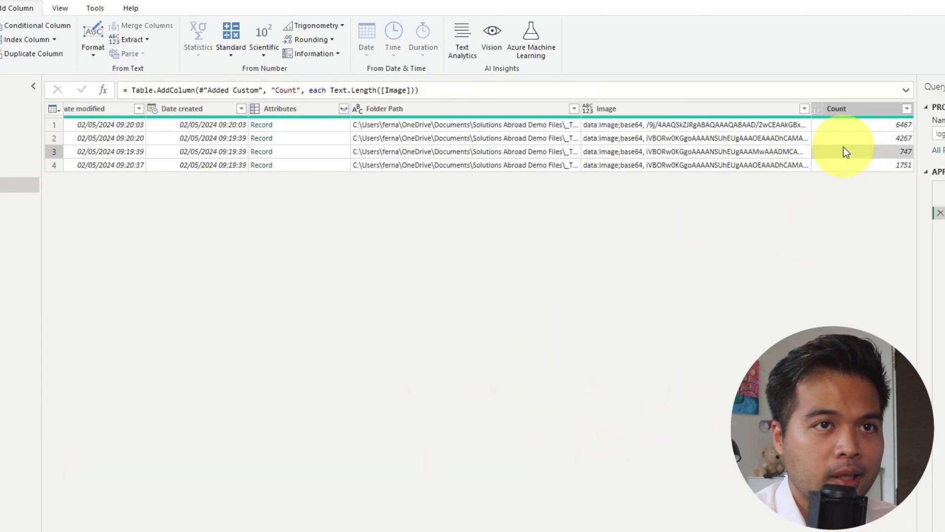
{"action": "left_click", "coordinate": [858, 164]}
{"action": "left_click", "coordinate": [860, 151]}
{"action": "left_click", "coordinate": [864, 139]}
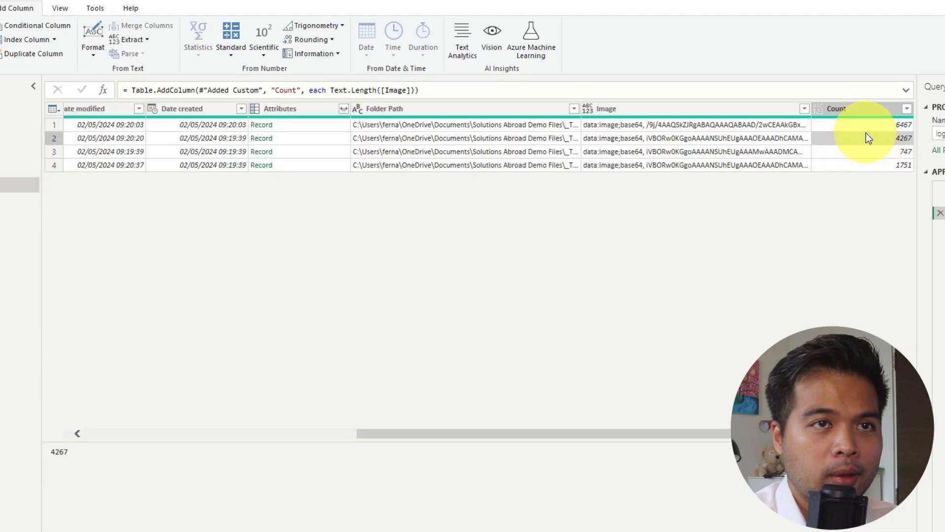
{"action": "left_click", "coordinate": [867, 125]}
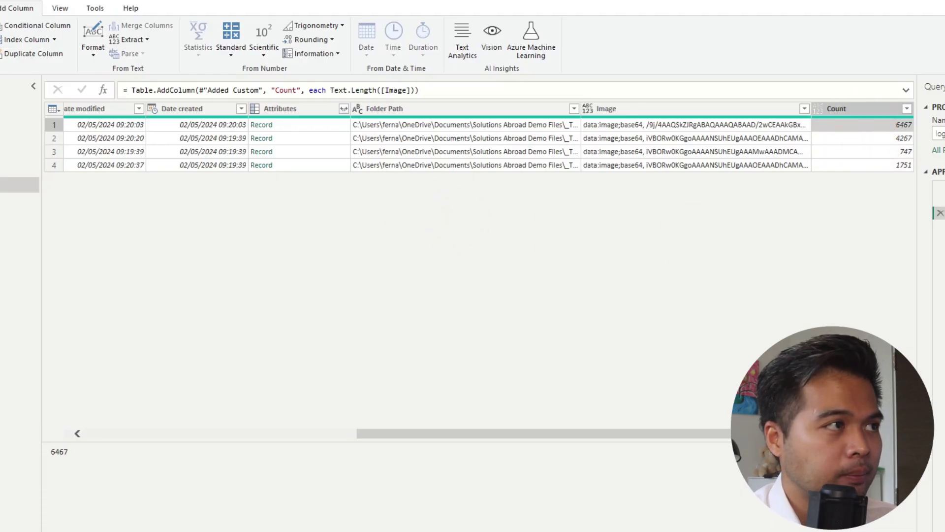
{"action": "key", "text": "alt+h"}
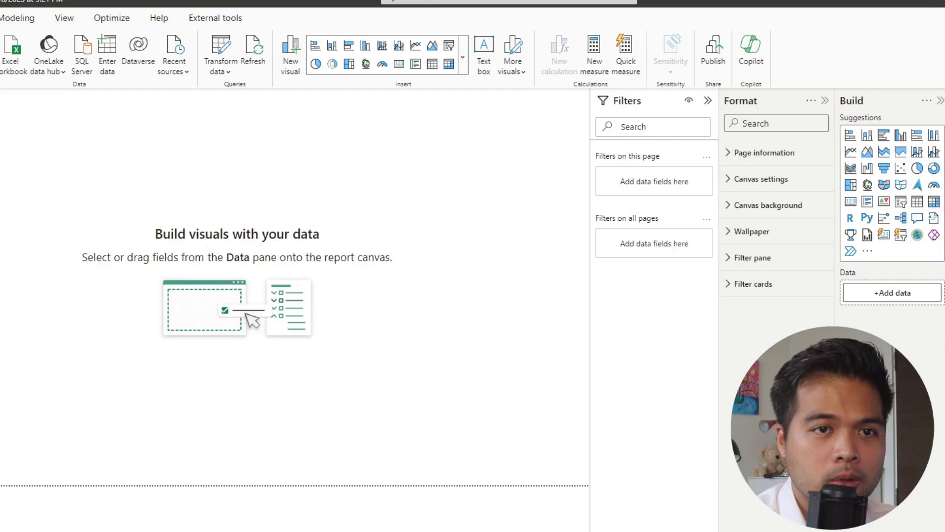
Create a table visual of Name and Image and stretch it wide across the canvas.
{"action": "left_click", "coordinate": [361, 272]}
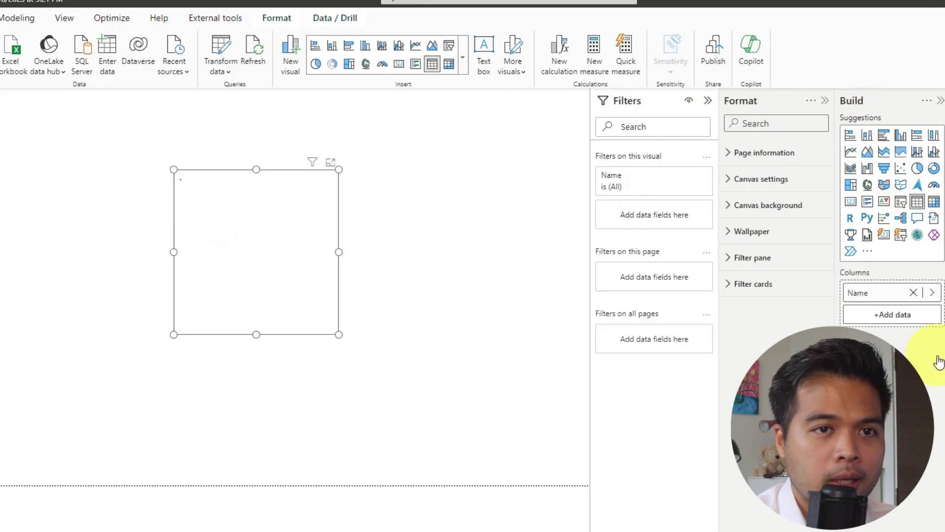
{"action": "left_click", "coordinate": [260, 264]}
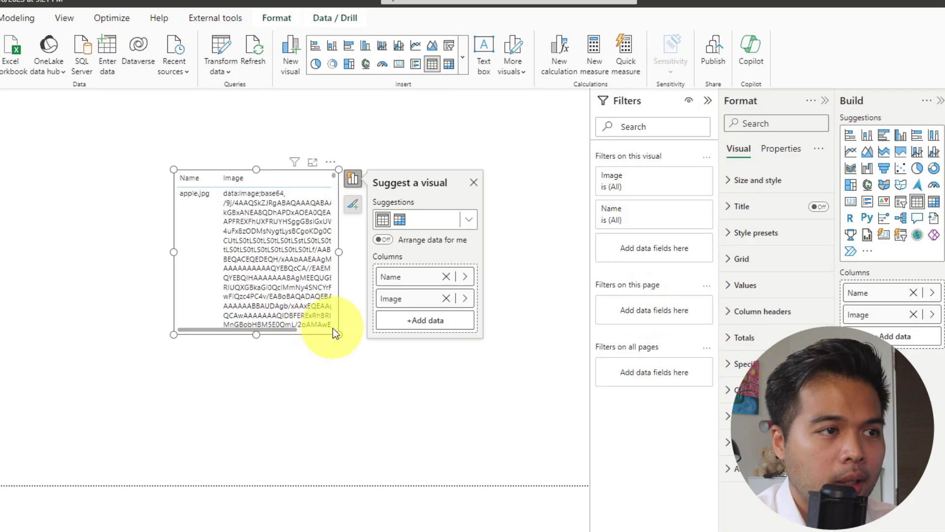
{"action": "left_click_drag", "start_coordinate": [337, 334], "coordinate": [579, 485]}
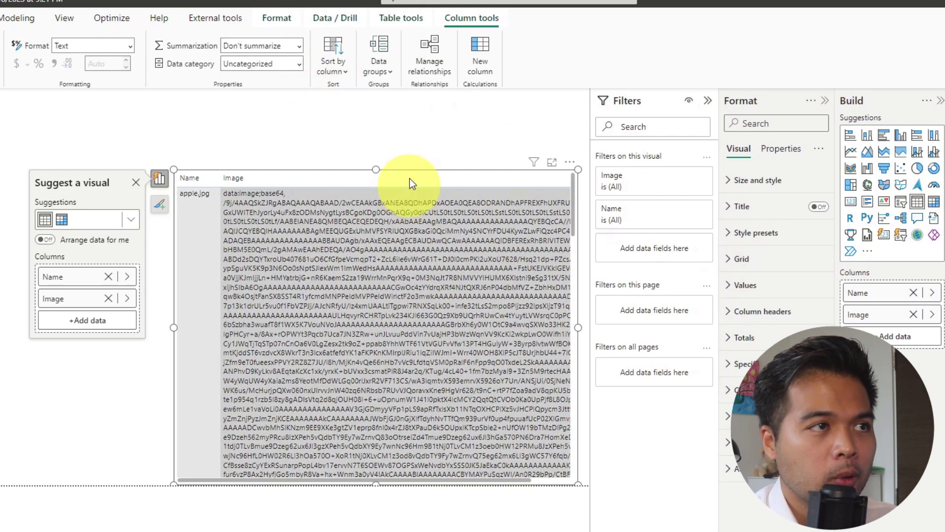
Set the Image column's data category to Image URL, resize and reposition the table, and add Count.
{"action": "left_click", "coordinate": [299, 64]}
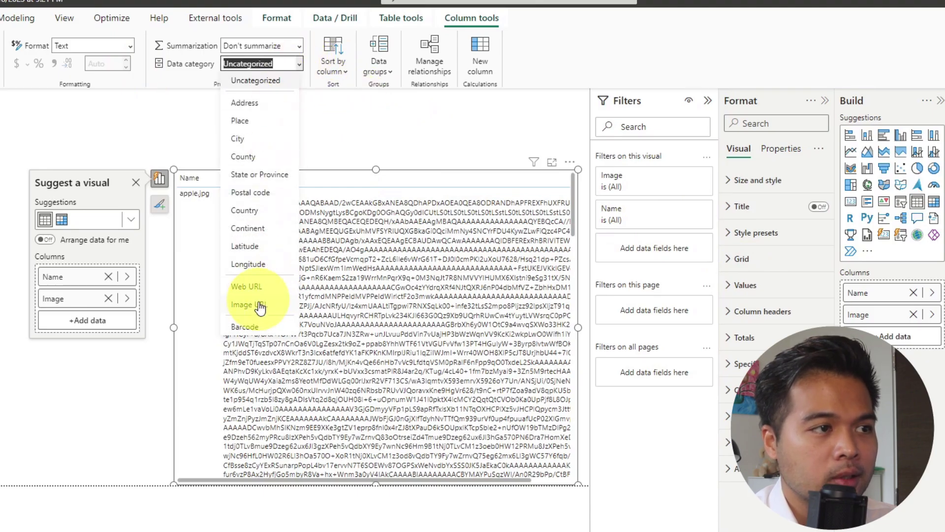
{"action": "left_click", "coordinate": [258, 304]}
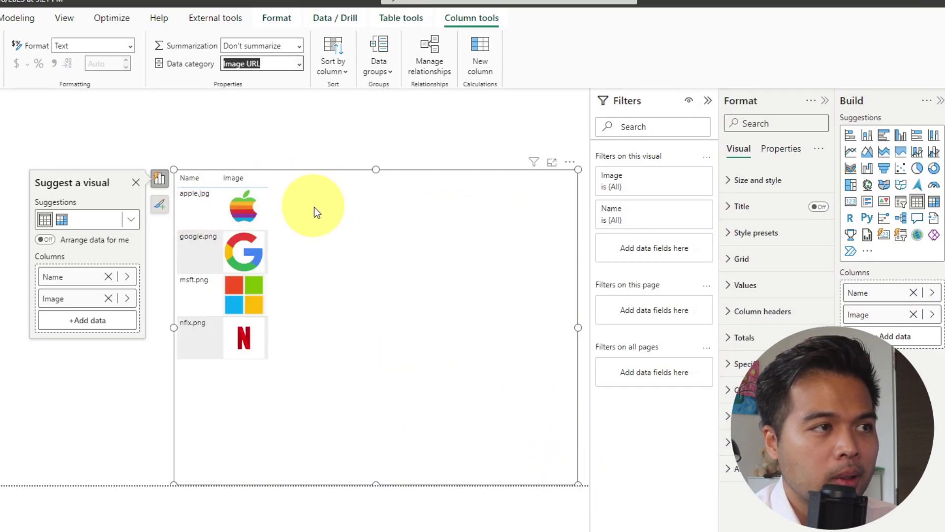
{"action": "left_click_drag", "start_coordinate": [175, 171], "coordinate": [459, 270]}
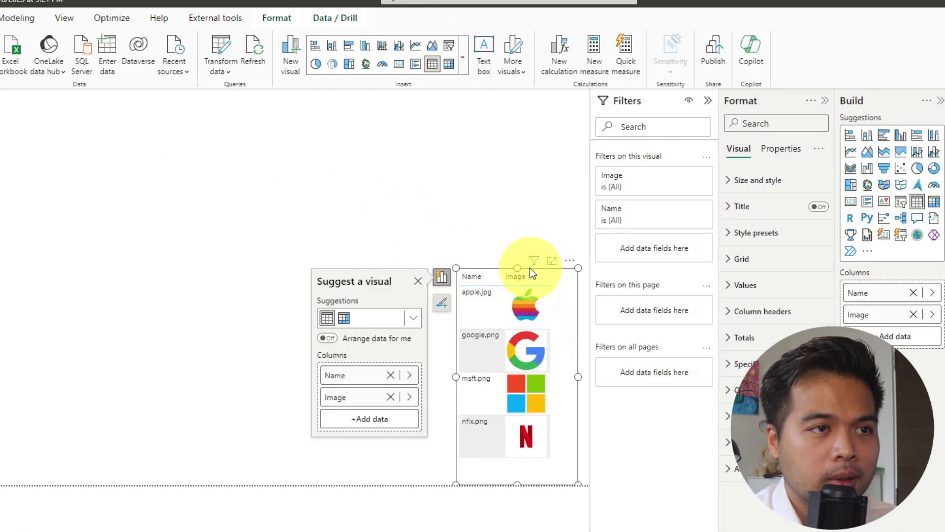
{"action": "left_click_drag", "start_coordinate": [526, 261], "coordinate": [529, 163]}
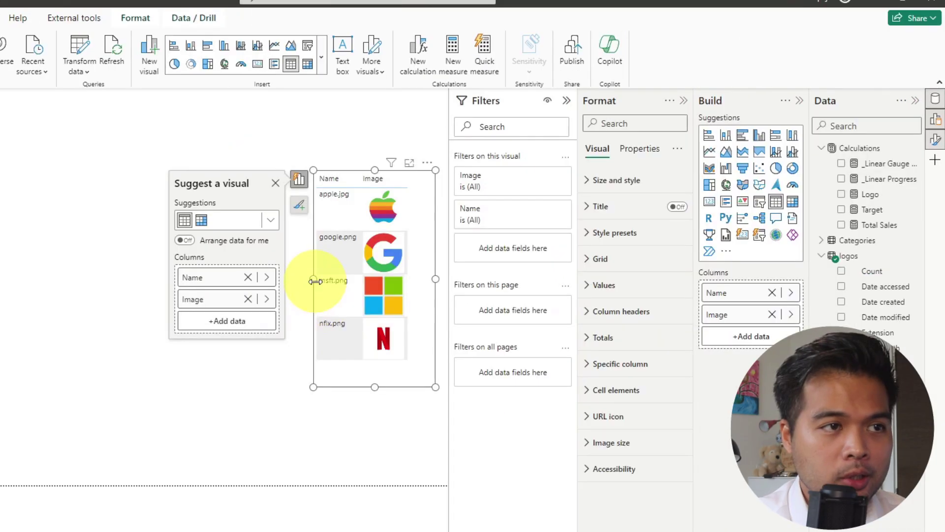
{"action": "left_click_drag", "start_coordinate": [315, 281], "coordinate": [277, 279]}
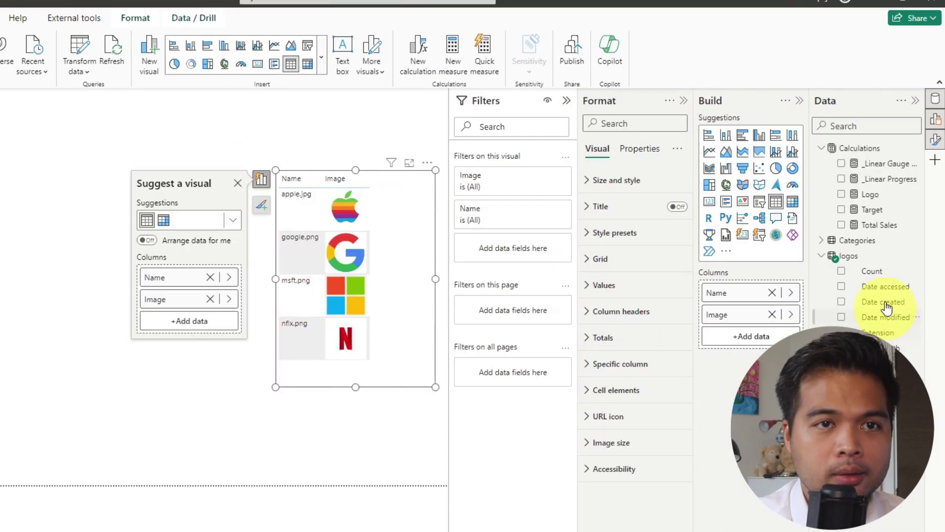
{"action": "left_click_drag", "start_coordinate": [873, 272], "coordinate": [411, 273]}
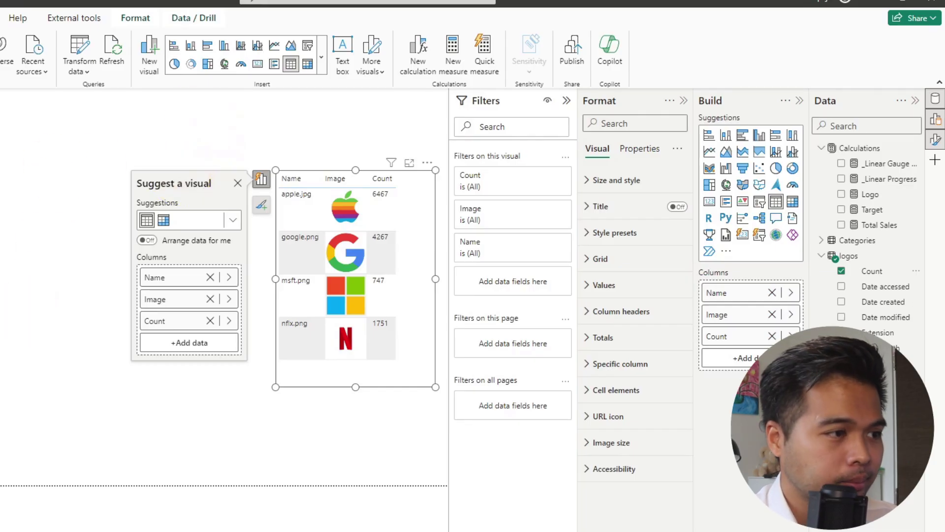
Move the Mona Lisa image from Images into the logos folder.
{"action": "key", "text": "alt+Tab"}
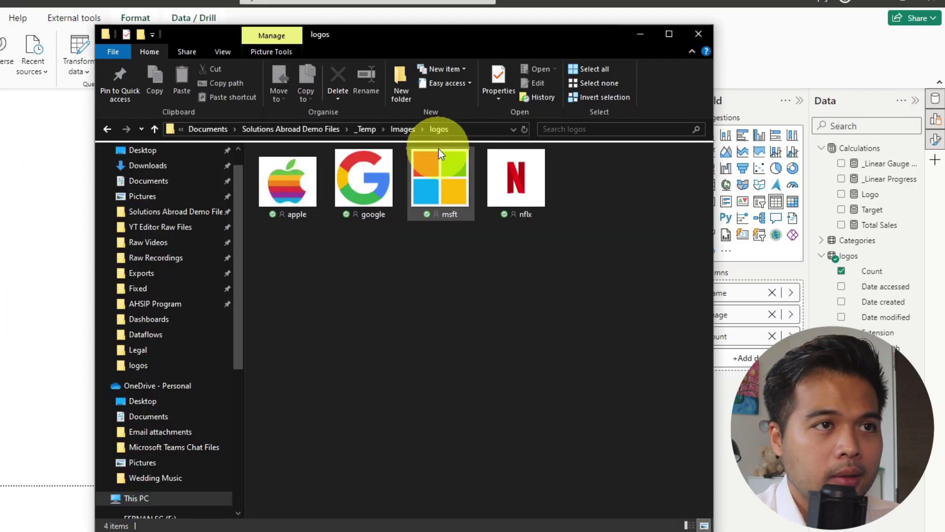
{"action": "left_click", "coordinate": [405, 131]}
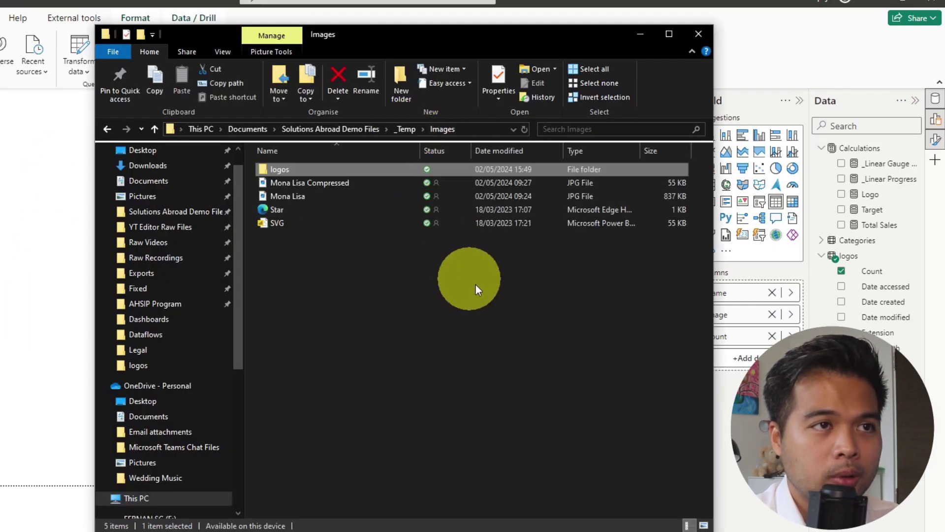
{"action": "left_click", "coordinate": [291, 197]}
{"action": "left_click_drag", "start_coordinate": [290, 198], "coordinate": [282, 171]}
{"action": "double_click", "coordinate": [282, 170]}
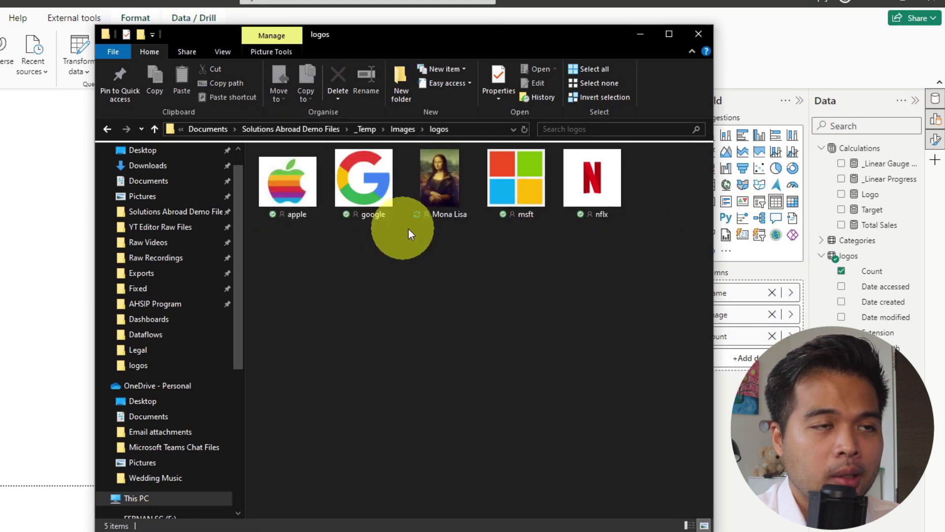
Preview the Mona Lisa image, then compare the file sizes of the google, apple, msft and nflx logos.
{"action": "left_click", "coordinate": [438, 180]}
{"action": "double_click", "coordinate": [438, 179]}
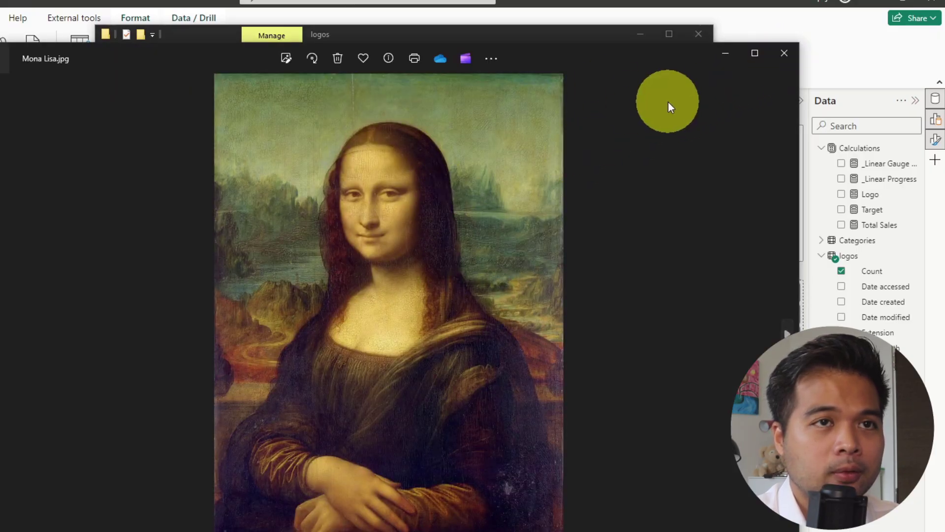
{"action": "left_click", "coordinate": [785, 55]}
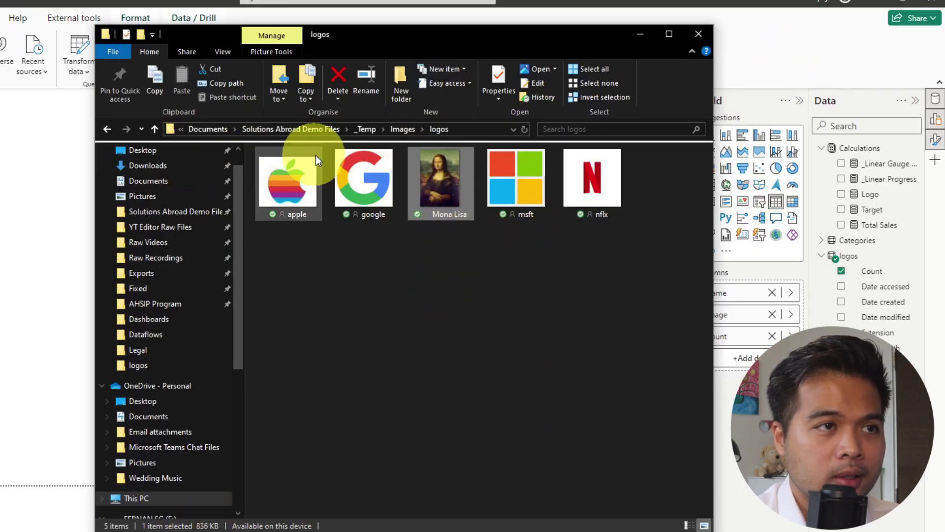
{"action": "left_click", "coordinate": [372, 173]}
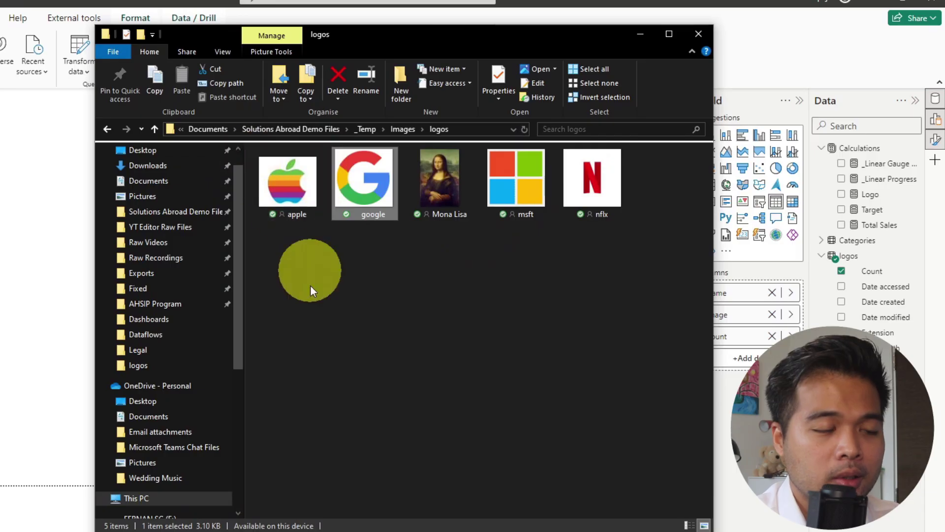
{"action": "left_click", "coordinate": [277, 186]}
{"action": "left_click", "coordinate": [521, 179]}
{"action": "left_click", "coordinate": [569, 181]}
{"action": "left_click", "coordinate": [35, 275]}
Enlarge the table visual and refresh so Mona Lisa.jpg appears with Count 1142059.
{"action": "left_click", "coordinate": [120, 318]}
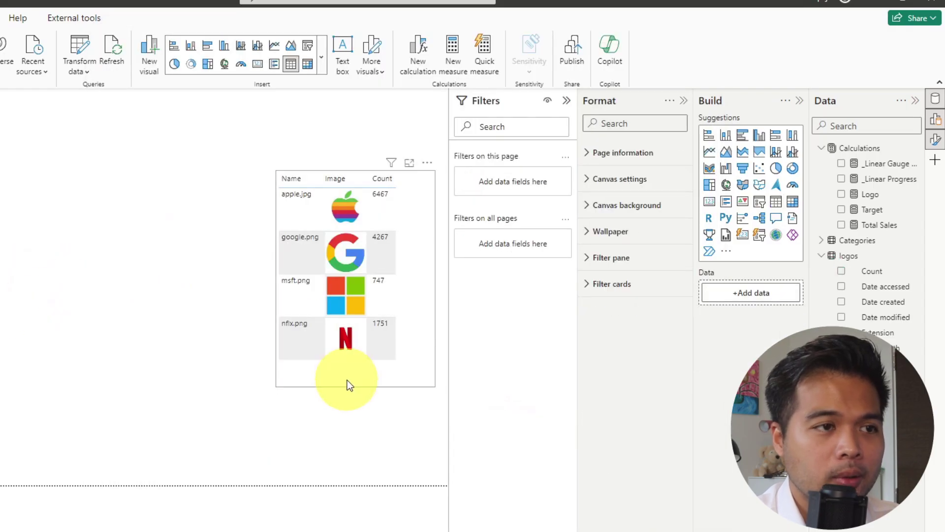
{"action": "left_click", "coordinate": [355, 386]}
{"action": "left_click_drag", "start_coordinate": [355, 386], "coordinate": [355, 444]}
{"action": "left_click_drag", "start_coordinate": [278, 309], "coordinate": [269, 310]}
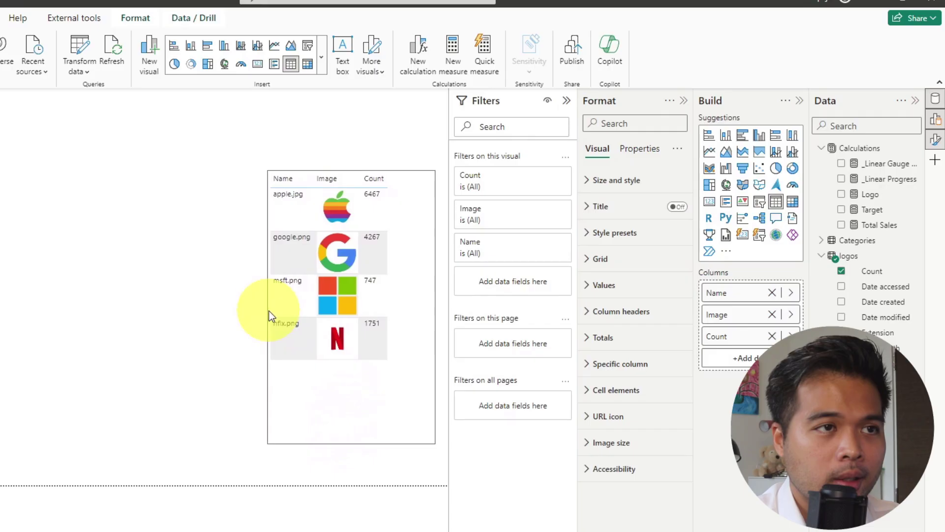
{"action": "left_click", "coordinate": [117, 43]}
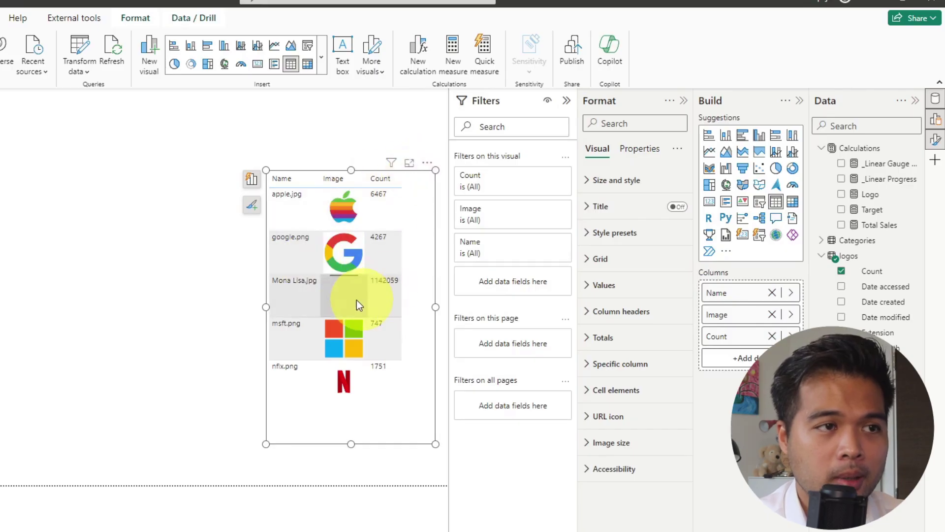
{"action": "mouse_move", "coordinate": [333, 277]}
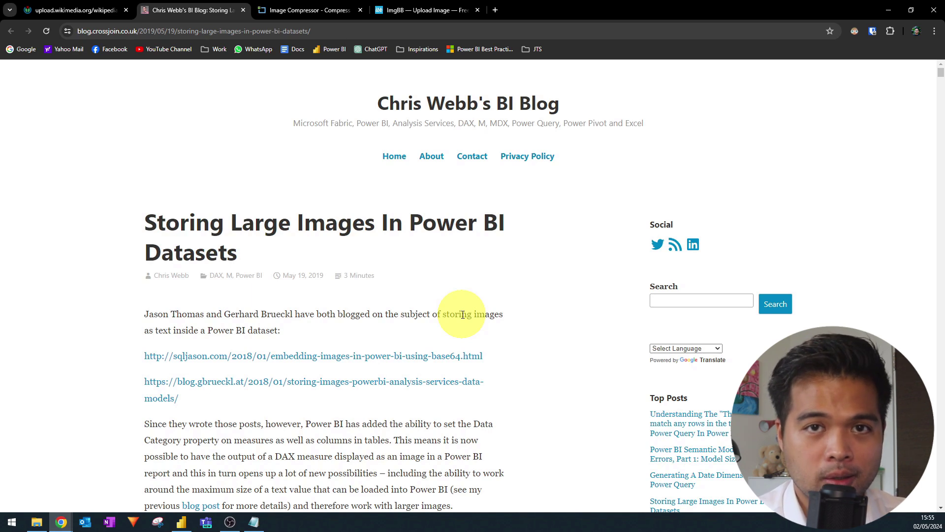
Scroll through the blog post's query results and DAX section, then go to the Image Compressor page.
{"action": "scroll", "coordinate": [462, 314], "scroll_direction": "down", "scroll_amount": 15}
{"action": "scroll", "coordinate": [462, 314], "scroll_direction": "down", "scroll_amount": 15}
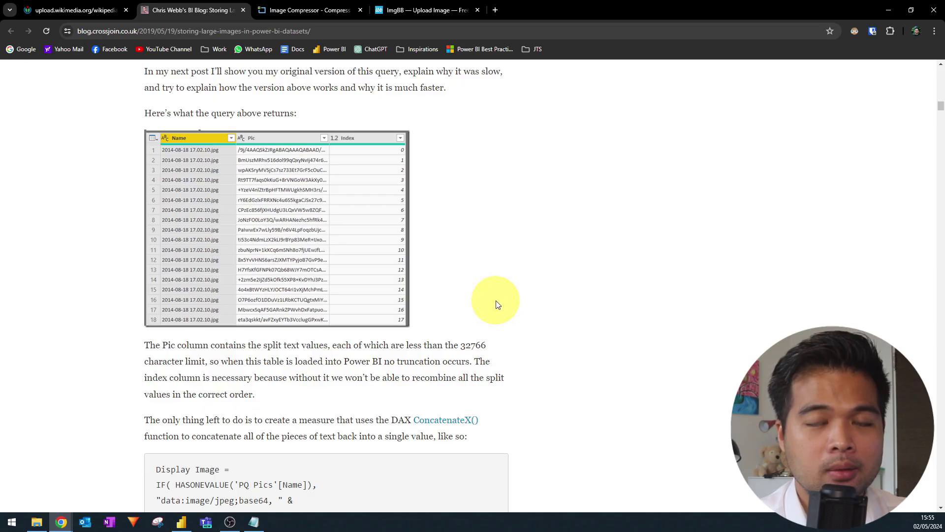
{"action": "left_click", "coordinate": [311, 15]}
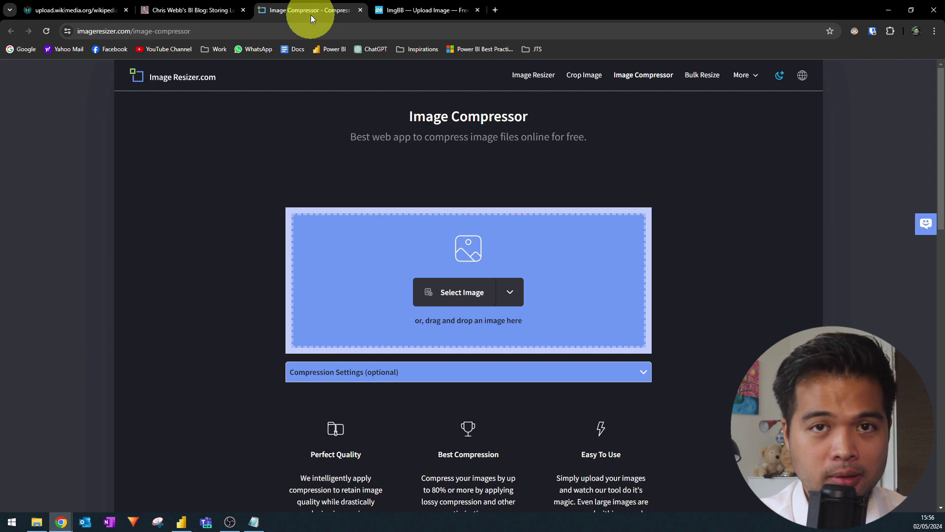
Move the full-size Mona Lisa out of the logos folder back into Images.
{"action": "left_click", "coordinate": [37, 522]}
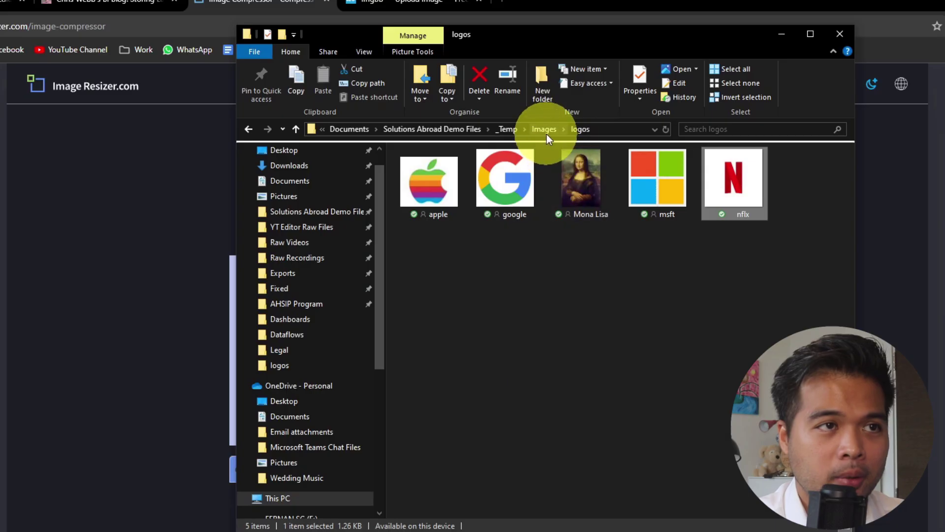
{"action": "left_click", "coordinate": [581, 179]}
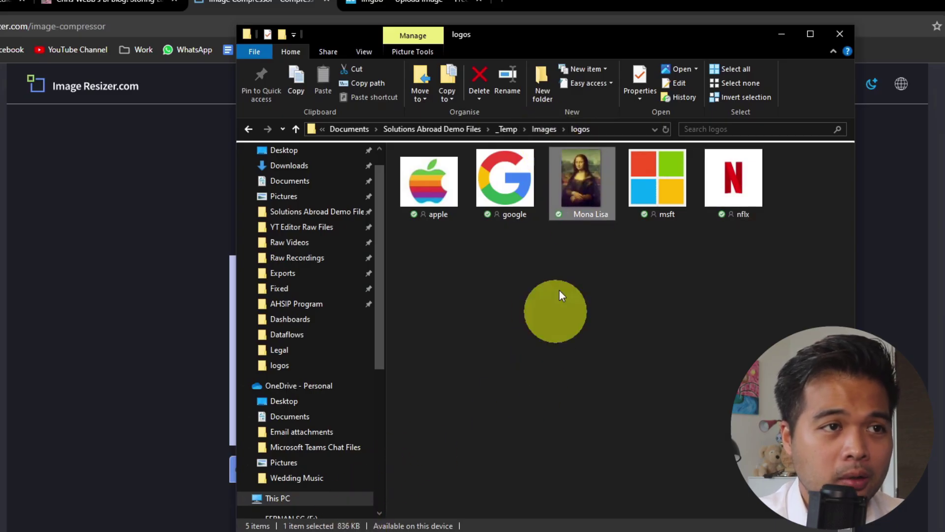
{"action": "left_click_drag", "start_coordinate": [580, 189], "coordinate": [546, 132]}
Move Mona Lisa Compressed into the logos folder and check its 54 KB file size.
{"action": "left_click", "coordinate": [546, 132]}
{"action": "left_click", "coordinate": [457, 182]}
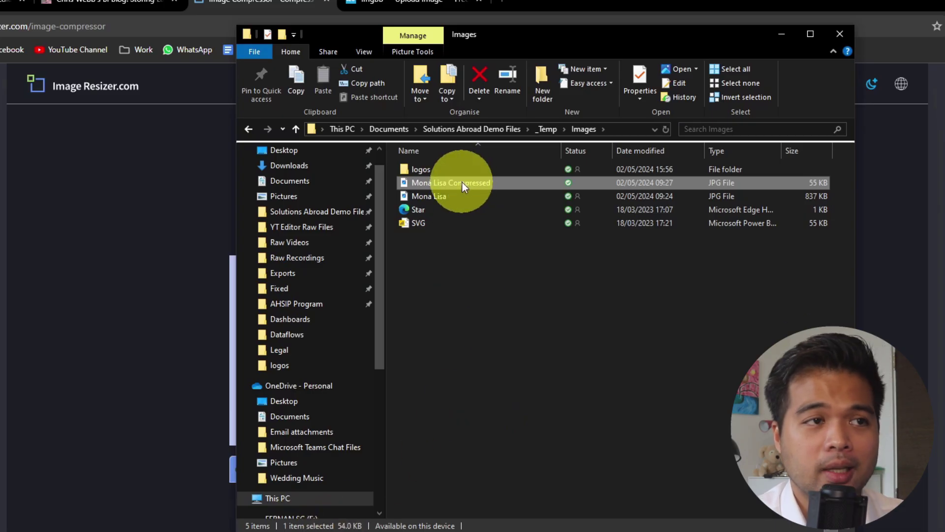
{"action": "left_click_drag", "start_coordinate": [446, 184], "coordinate": [454, 171]}
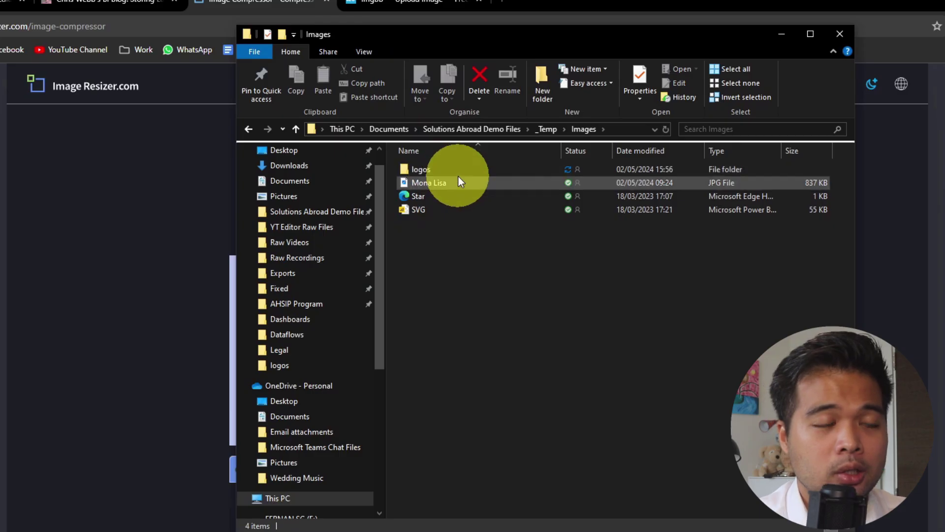
{"action": "double_click", "coordinate": [422, 172]}
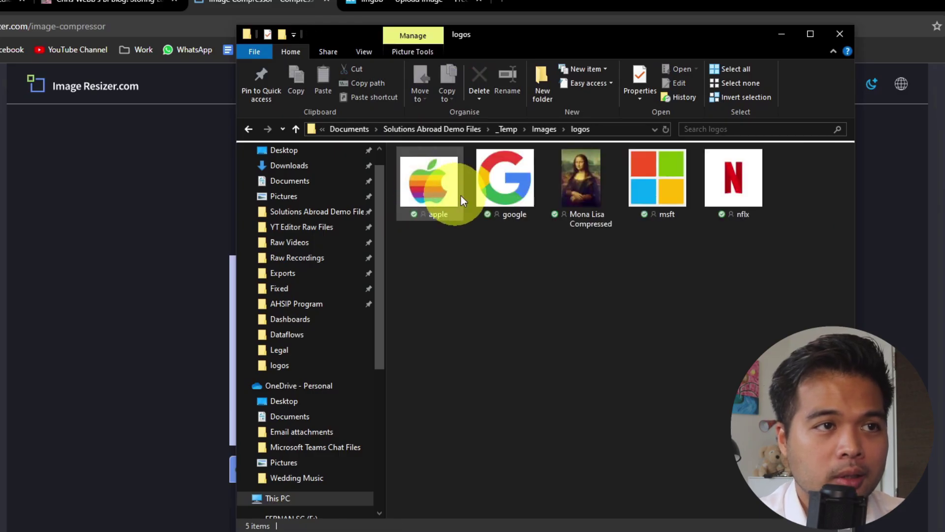
{"action": "left_click", "coordinate": [596, 181]}
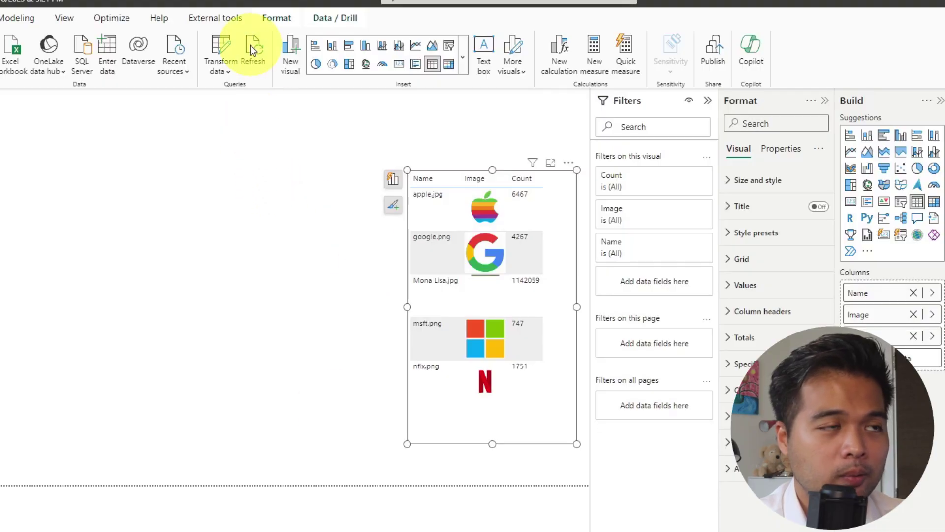
Refresh to load Mona Lisa Compressed.jpg with Count 73795, then widen the table.
{"action": "left_click", "coordinate": [251, 50]}
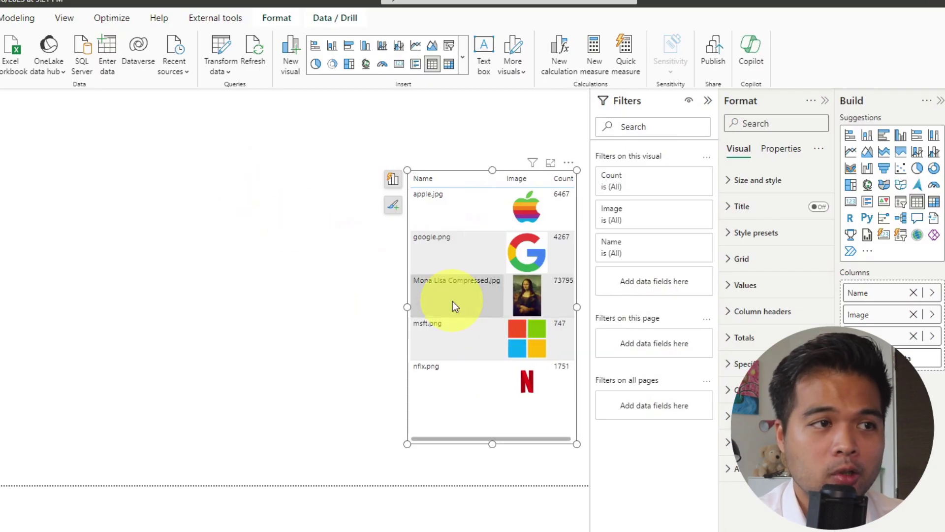
{"action": "left_click_drag", "start_coordinate": [408, 308], "coordinate": [382, 309]}
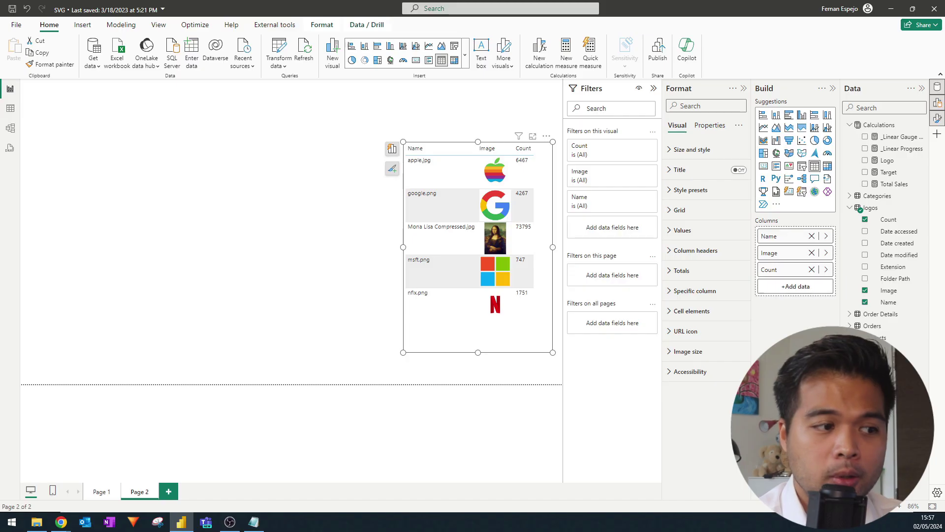
Preview the Star SVG file from the Images folder, close the preview, and select Star.
{"action": "left_click", "coordinate": [37, 522]}
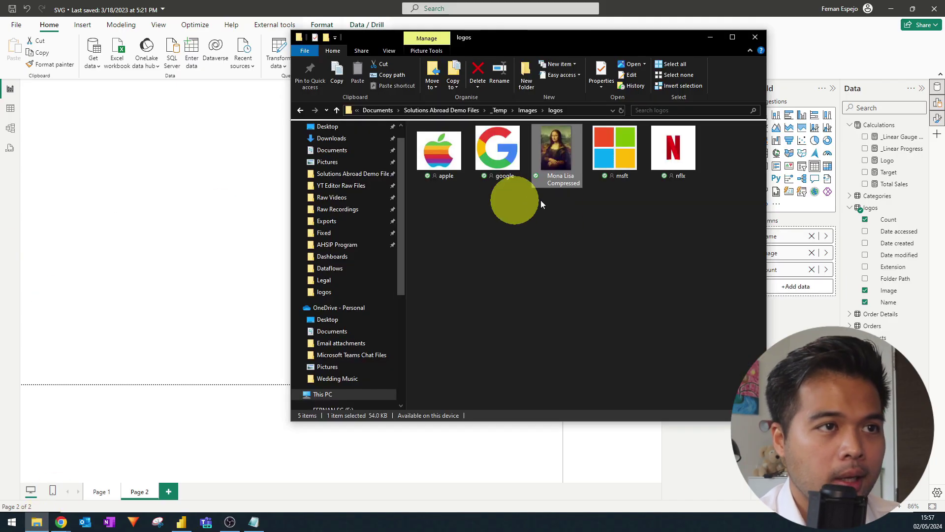
{"action": "left_click", "coordinate": [529, 111]}
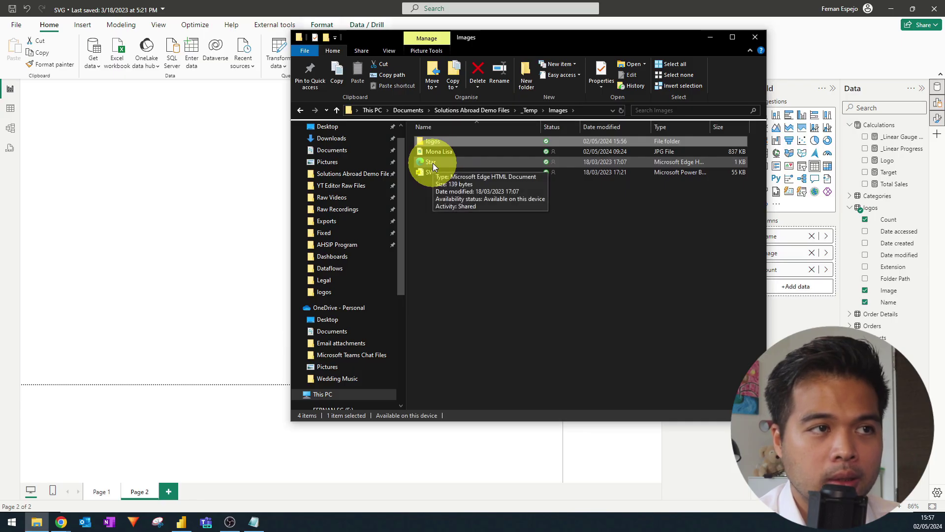
{"action": "double_click", "coordinate": [433, 163]}
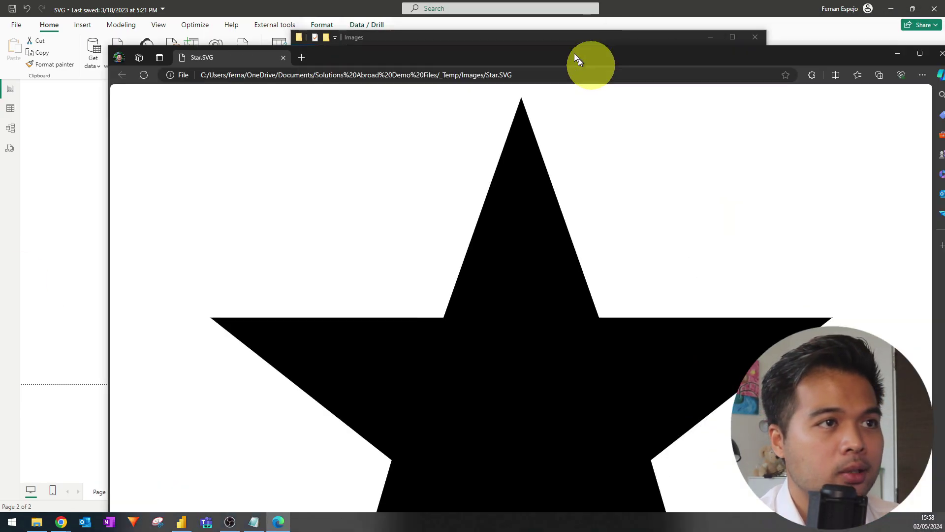
{"action": "left_click_drag", "start_coordinate": [575, 54], "coordinate": [464, 2]}
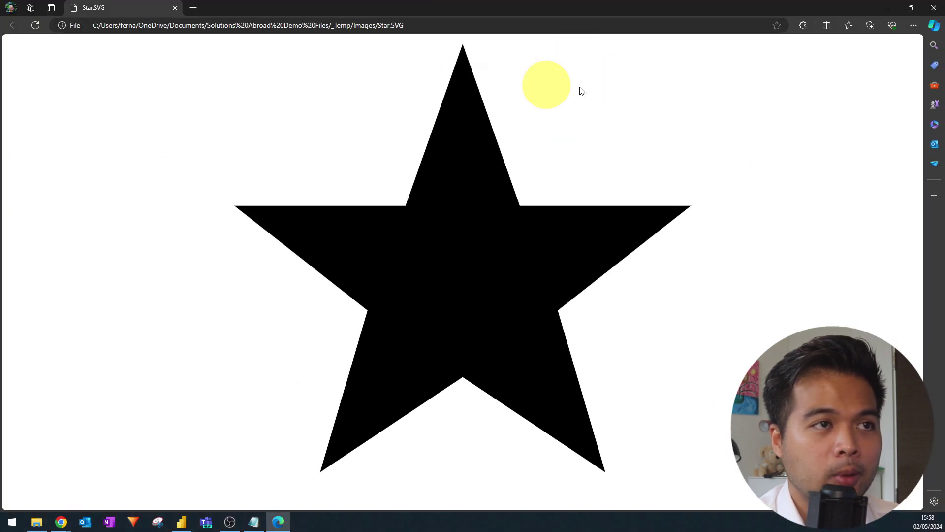
{"action": "double_click", "coordinate": [649, 10]}
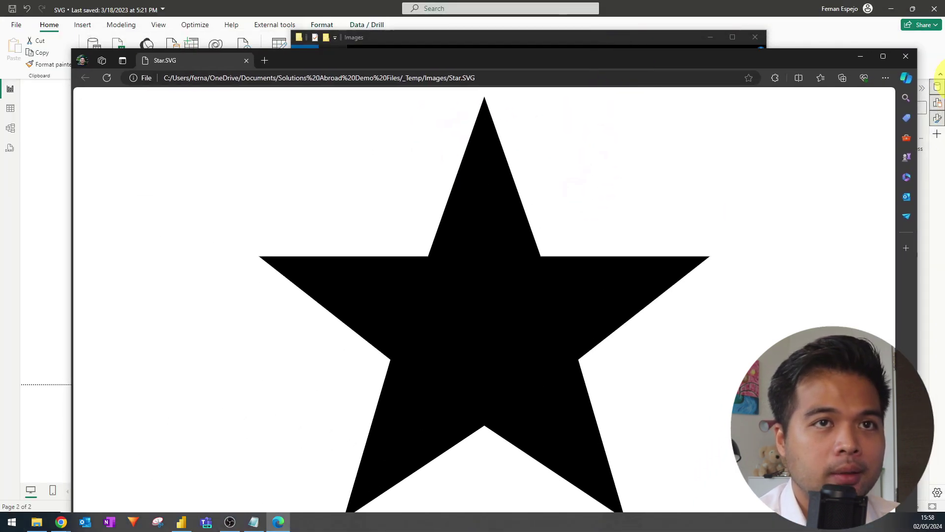
{"action": "left_click", "coordinate": [911, 58]}
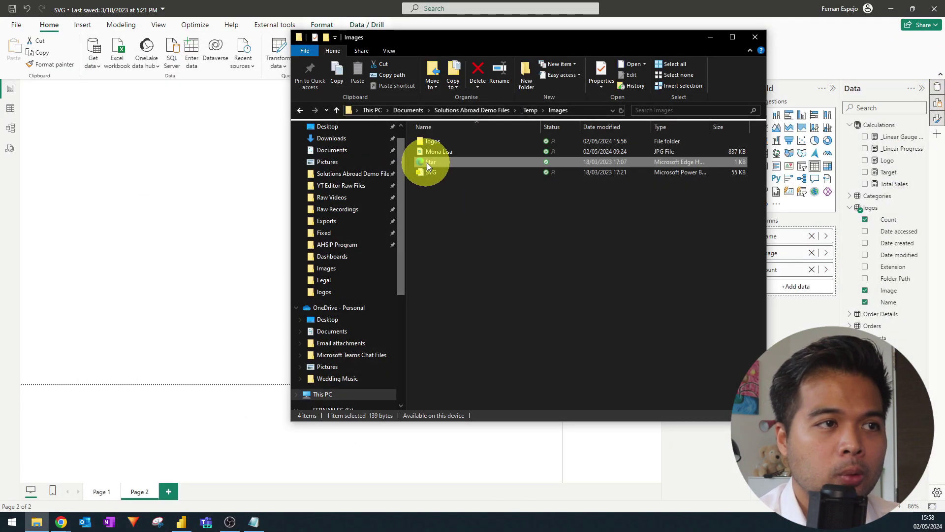
{"action": "left_click", "coordinate": [428, 161]}
Open Star.SVG in Notepad++ and copy its three lines of star SVG markup.
{"action": "right_click", "coordinate": [428, 161]}
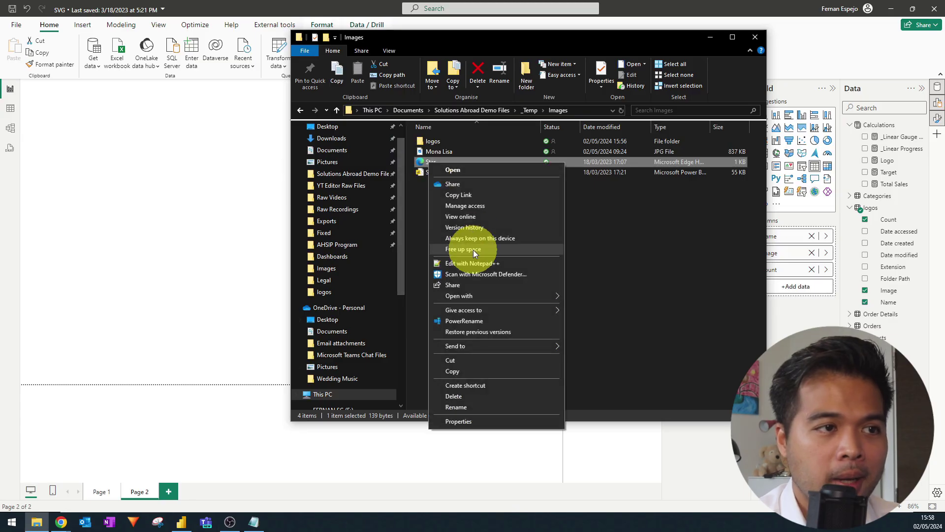
{"action": "left_click", "coordinate": [472, 262]}
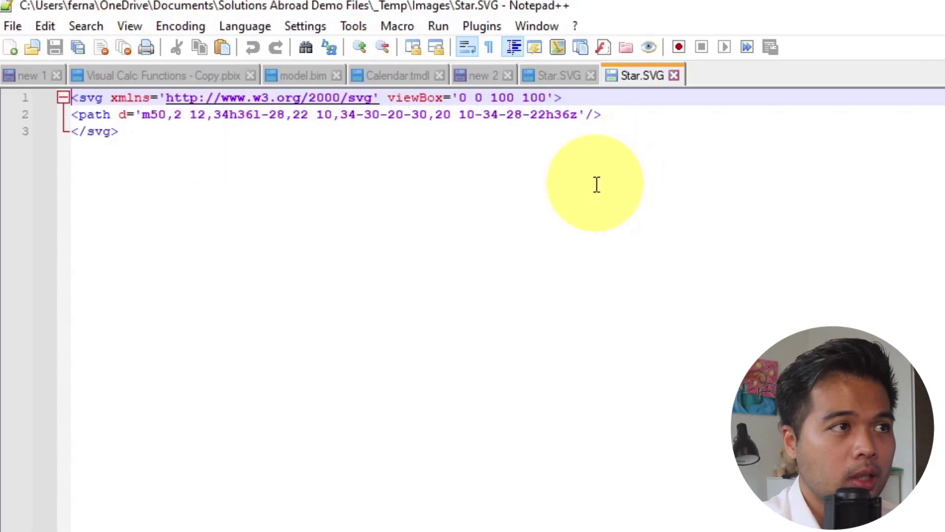
{"action": "left_click_drag", "start_coordinate": [531, 173], "coordinate": [51, 99]}
{"action": "left_click_drag", "start_coordinate": [419, 295], "coordinate": [17, 69]}
{"action": "key", "text": "ctrl+c"}
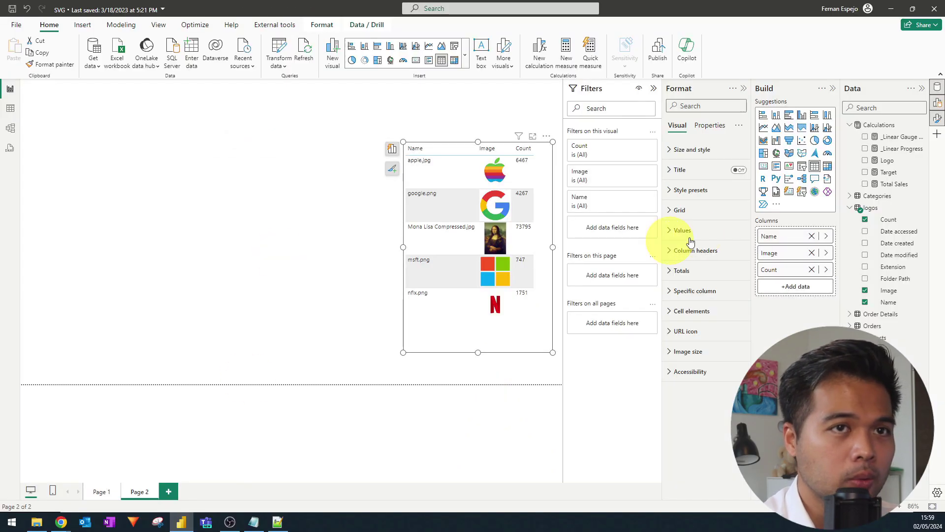
Create the measure Star = "data:image/svg+xml;utf8," & the pasted star SVG string.
{"action": "right_click", "coordinate": [840, 138]}
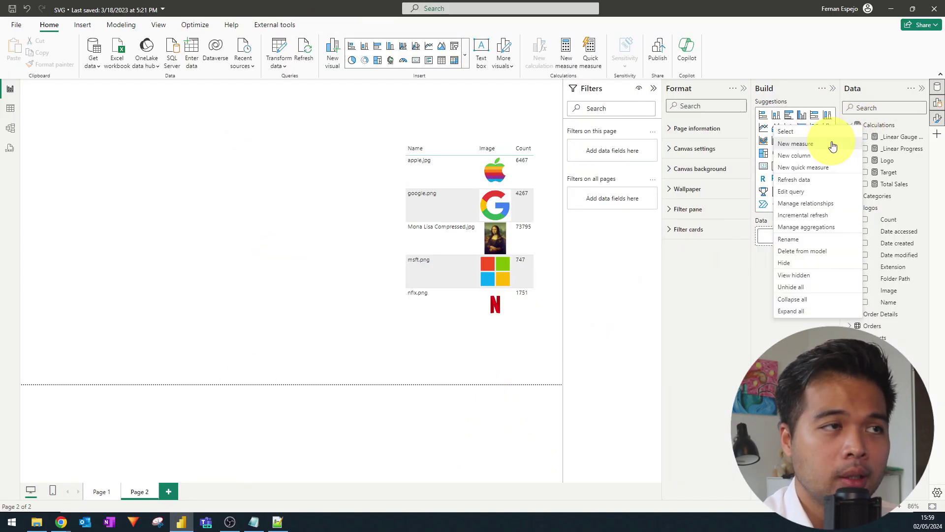
{"action": "key", "text": "Escape"}
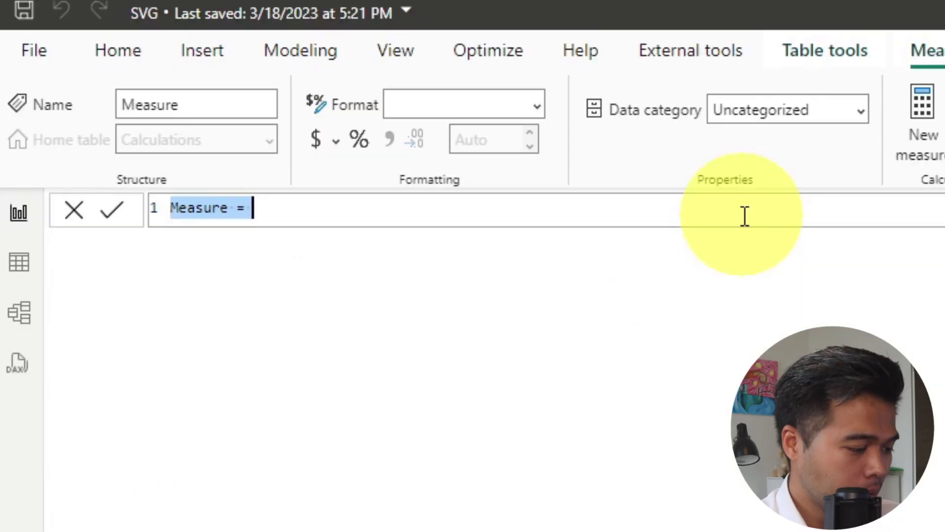
{"action": "type", "text": "Star = "}
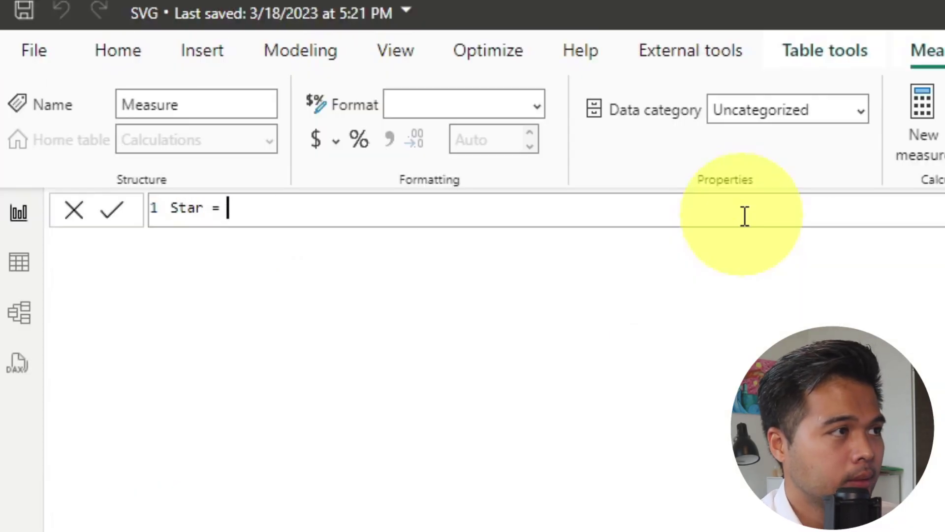
{"action": "type", "text": "\""}
{"action": "key", "text": "ctrl+v"}
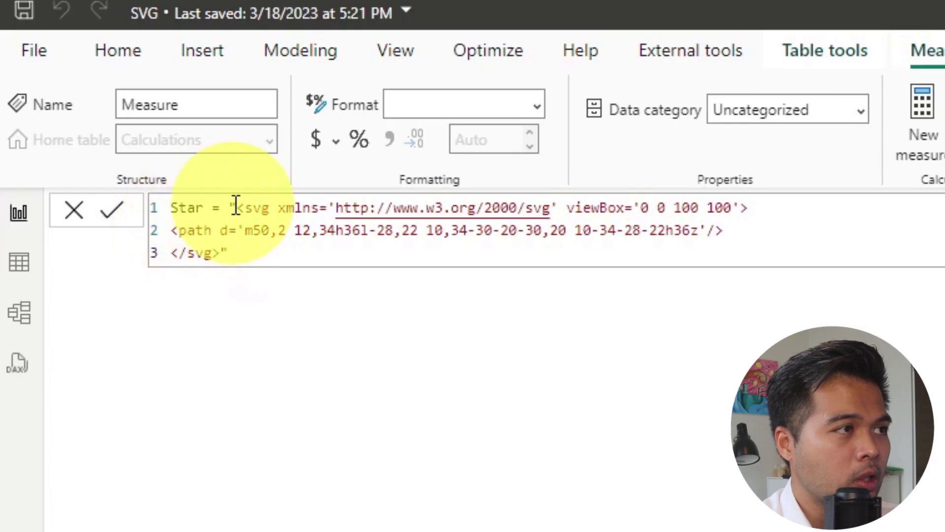
{"action": "left_click", "coordinate": [230, 207]}
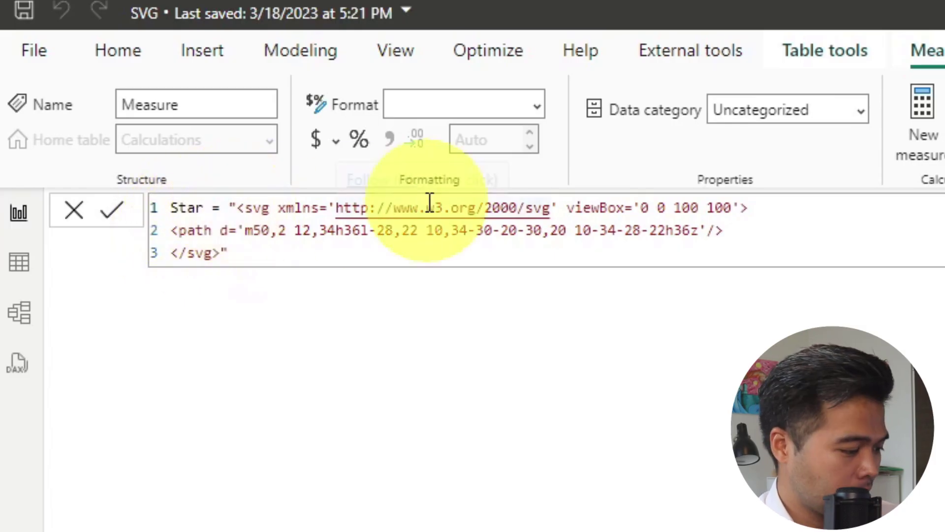
{"action": "type", "text": "2"}
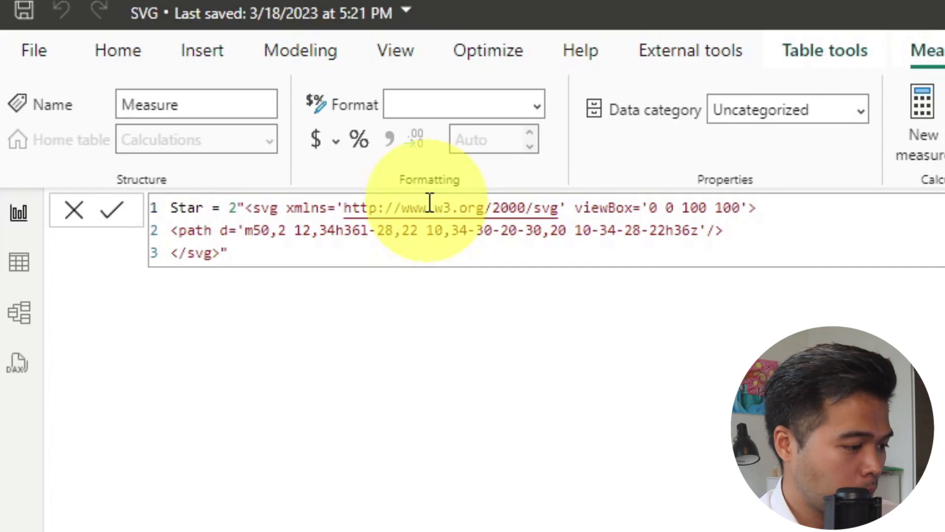
{"action": "key", "text": "BackSpace"}
{"action": "type", "text": "\"\" "}
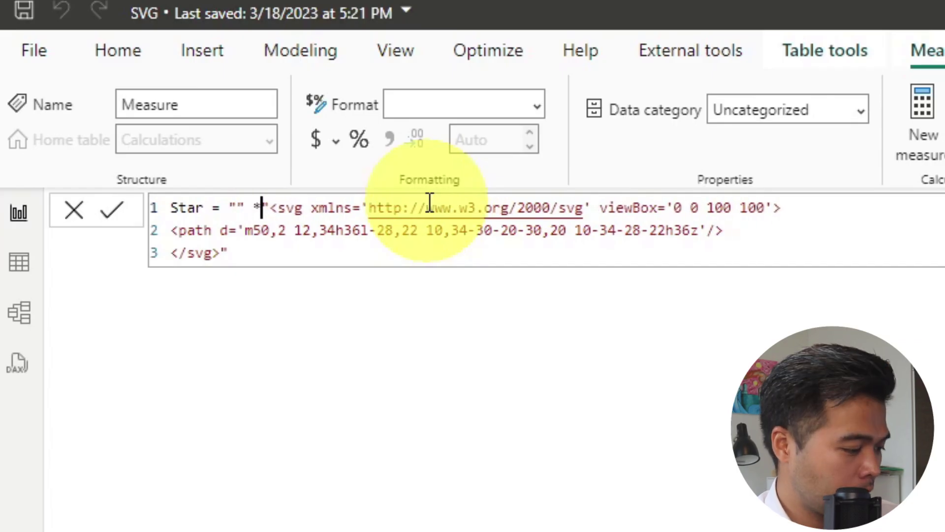
{"action": "type", "text": "&"}
{"action": "key", "text": "Left"}
{"action": "key", "text": "Left"}
{"action": "key", "text": "Left"}
{"action": "key", "text": "Left"}
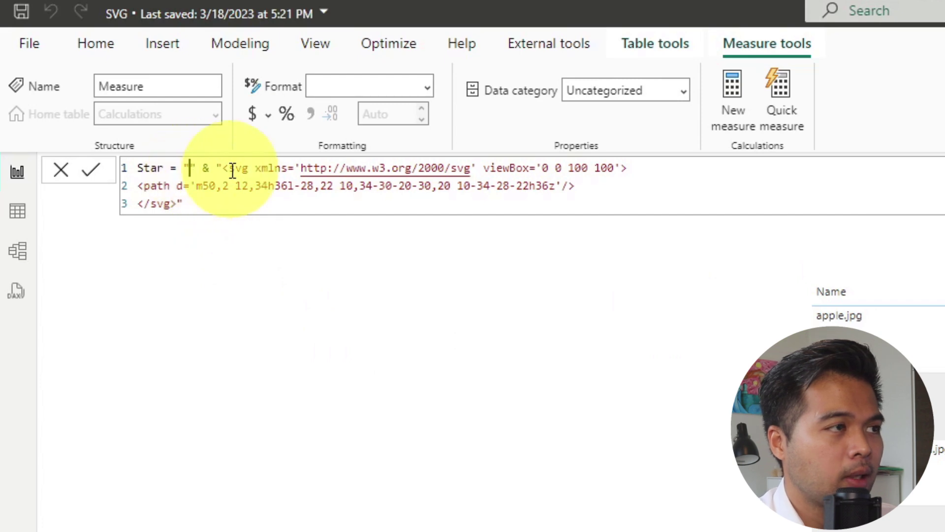
{"action": "type", "text": "data:image/svg+xml;utf8,"}
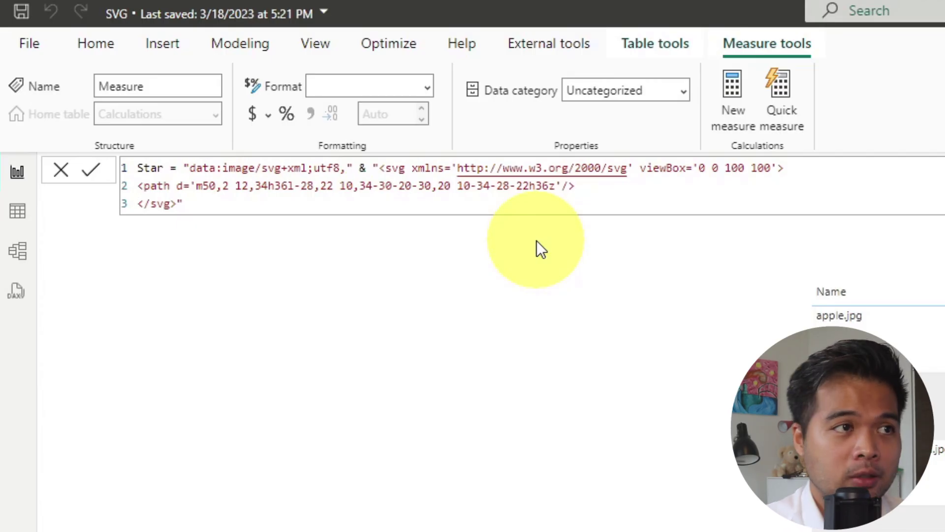
{"action": "key", "text": "Return"}
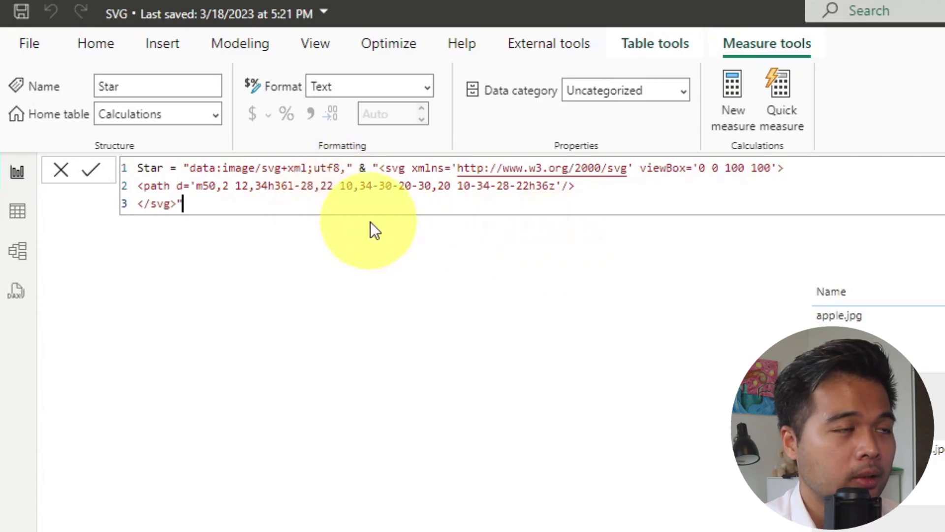
Set the Star measure's data category to Image URL.
{"action": "left_click", "coordinate": [686, 91]}
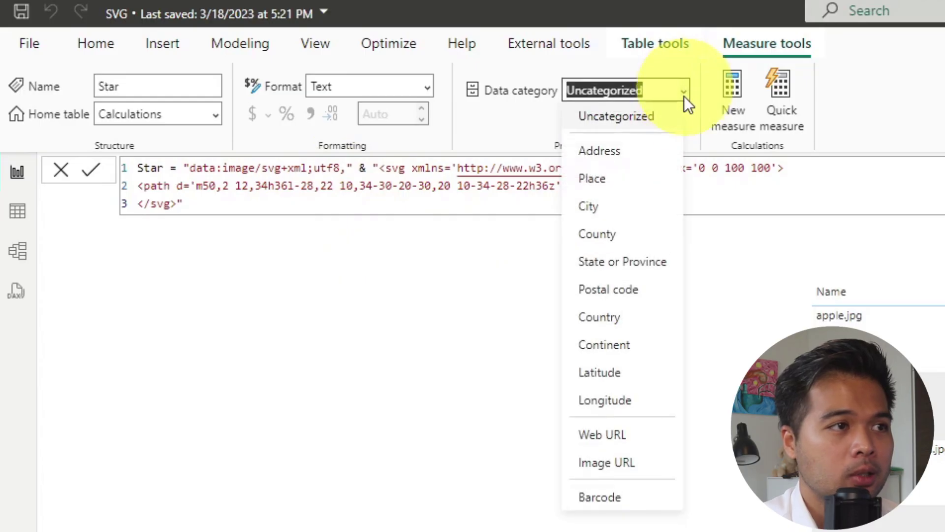
{"action": "left_click", "coordinate": [646, 461]}
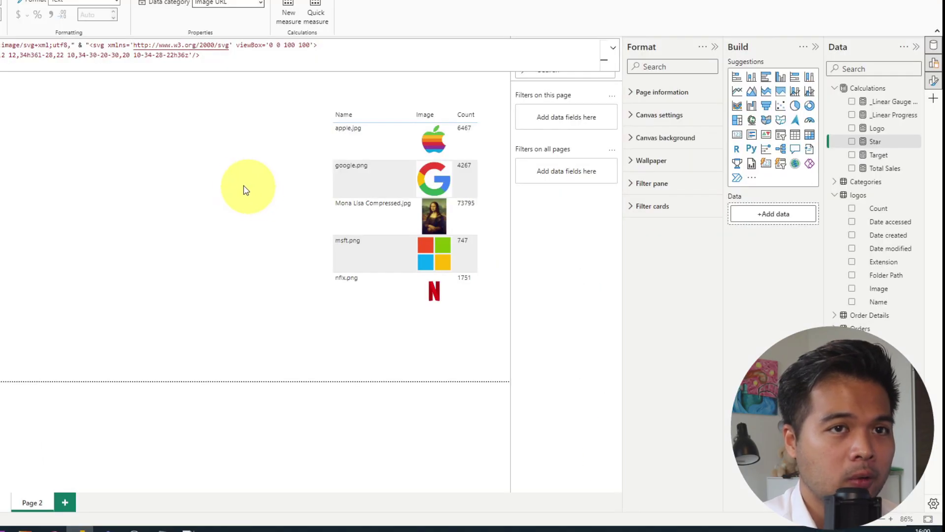
{"action": "left_click", "coordinate": [246, 190]}
Display Star in a new Table visual as a black star, then switch to Page 1.
{"action": "left_click_drag", "start_coordinate": [881, 142], "coordinate": [173, 137]}
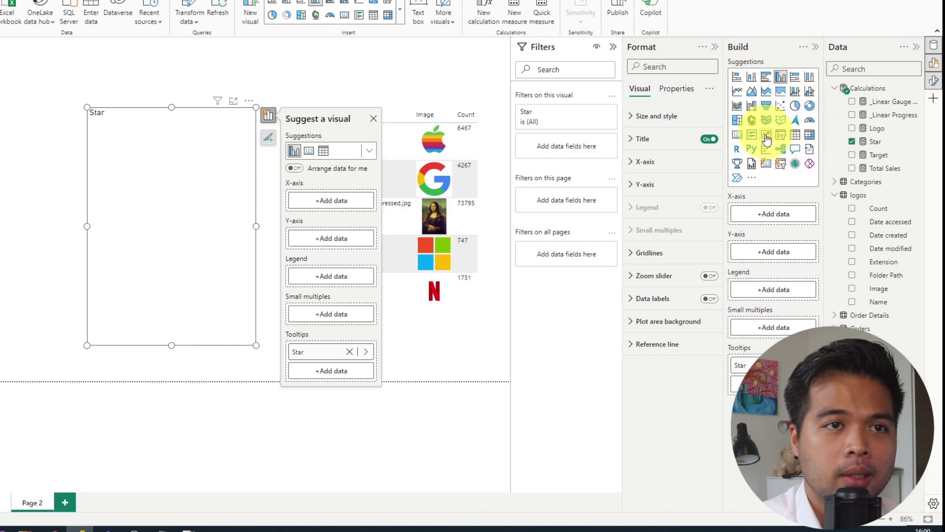
{"action": "left_click", "coordinate": [795, 135]}
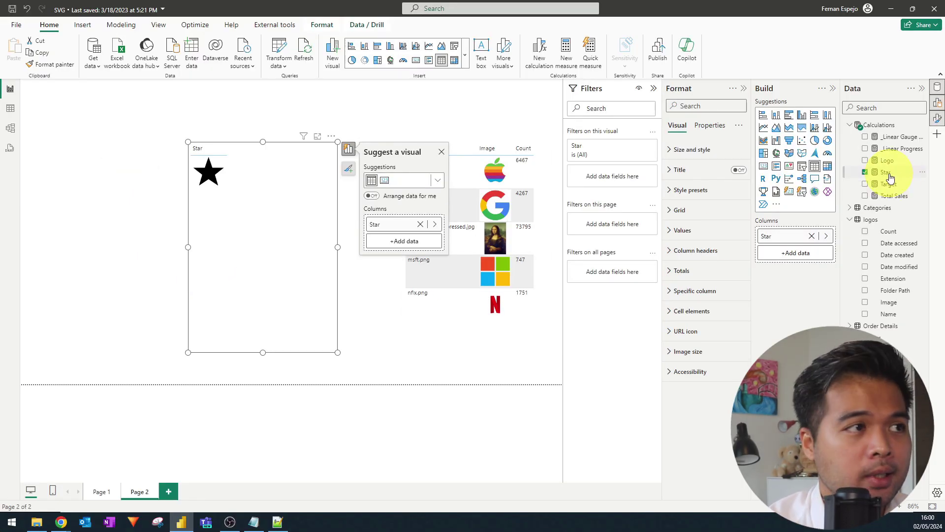
{"action": "left_click", "coordinate": [899, 175]}
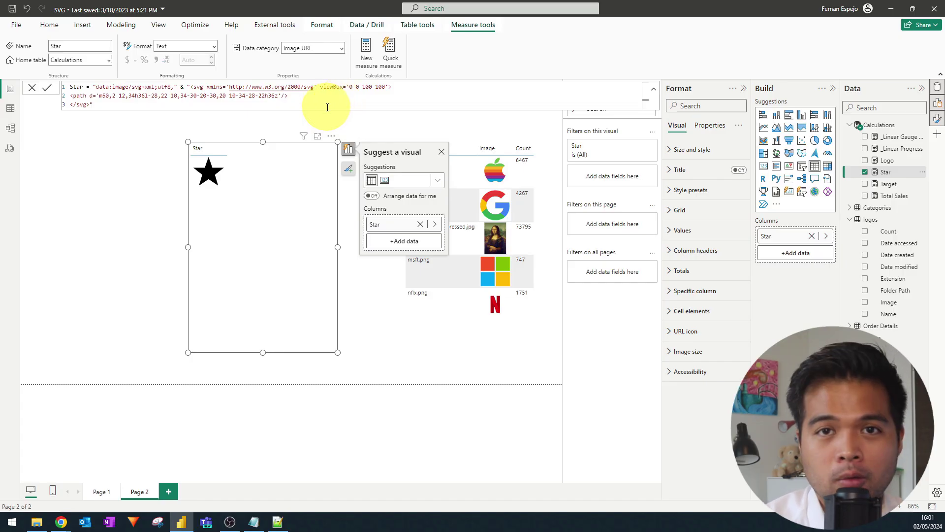
{"action": "left_click", "coordinate": [106, 492]}
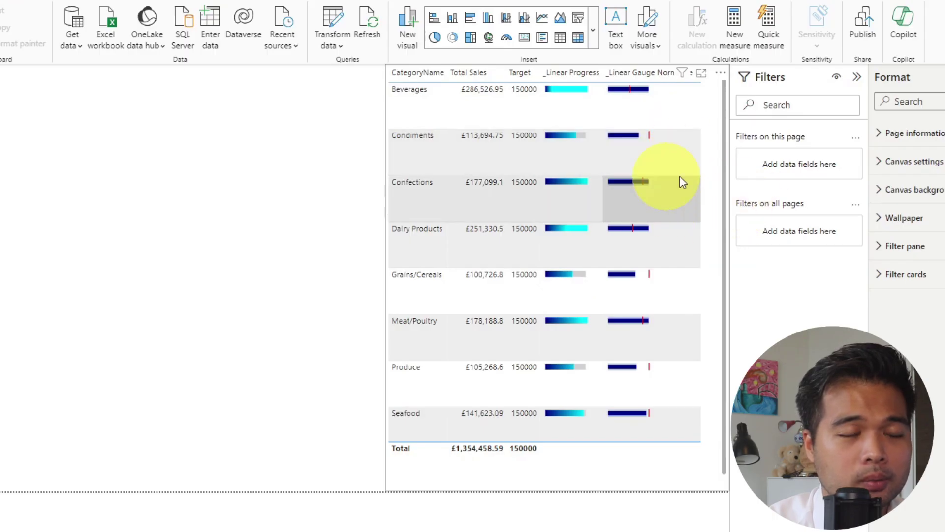
{"action": "left_click", "coordinate": [715, 285]}
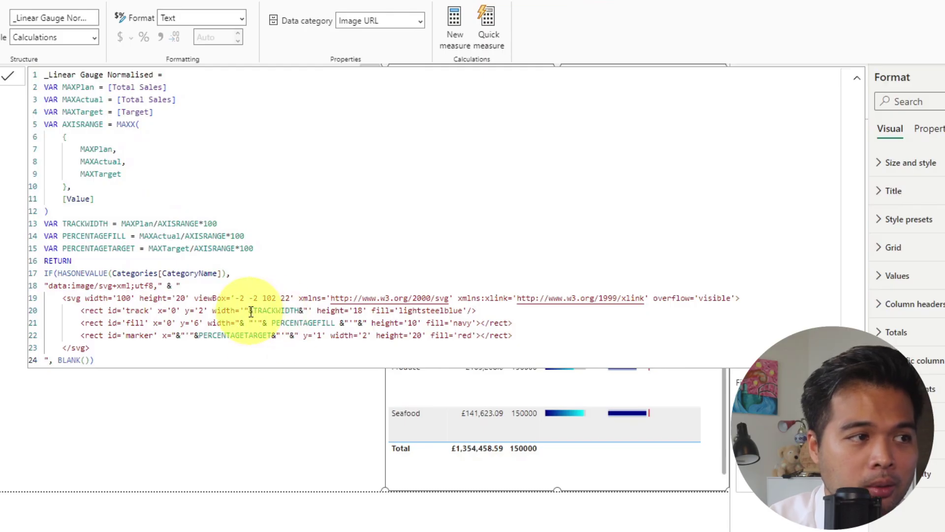
{"action": "left_click_drag", "start_coordinate": [249, 310], "coordinate": [298, 310]}
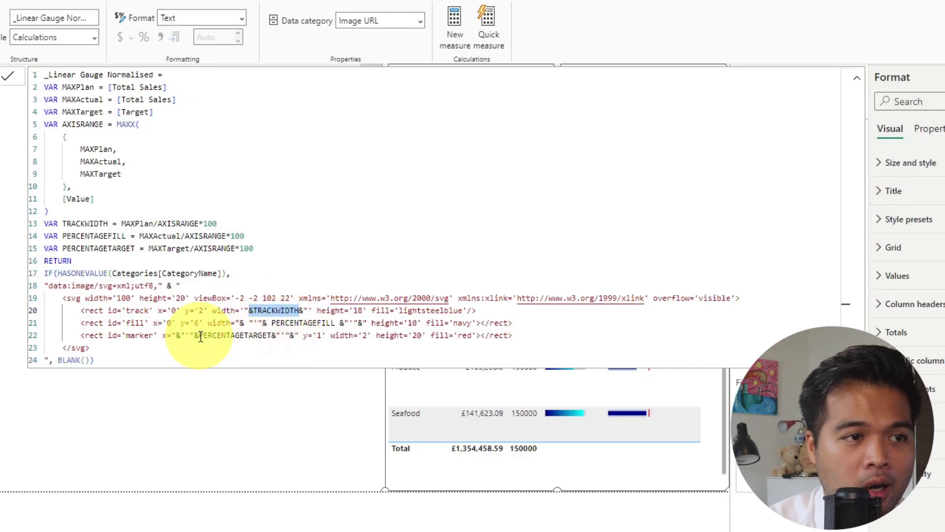
{"action": "left_click", "coordinate": [357, 459]}
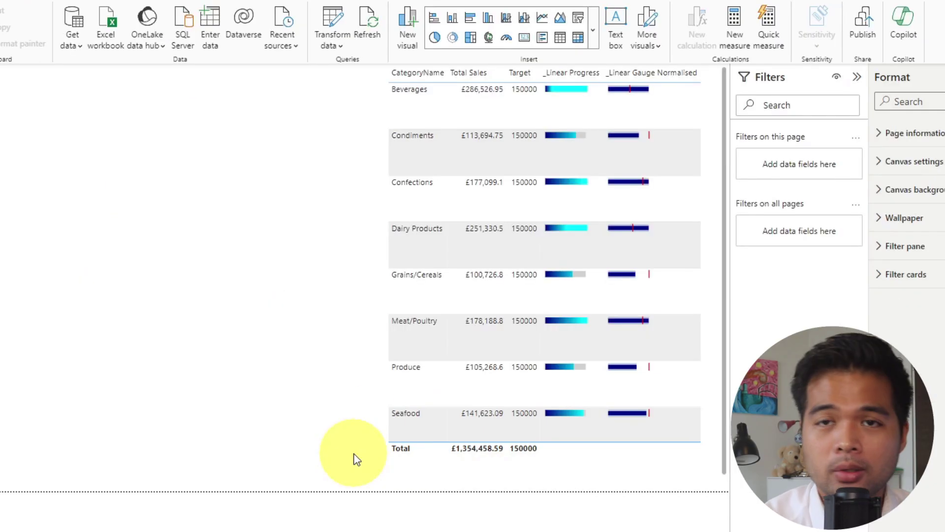